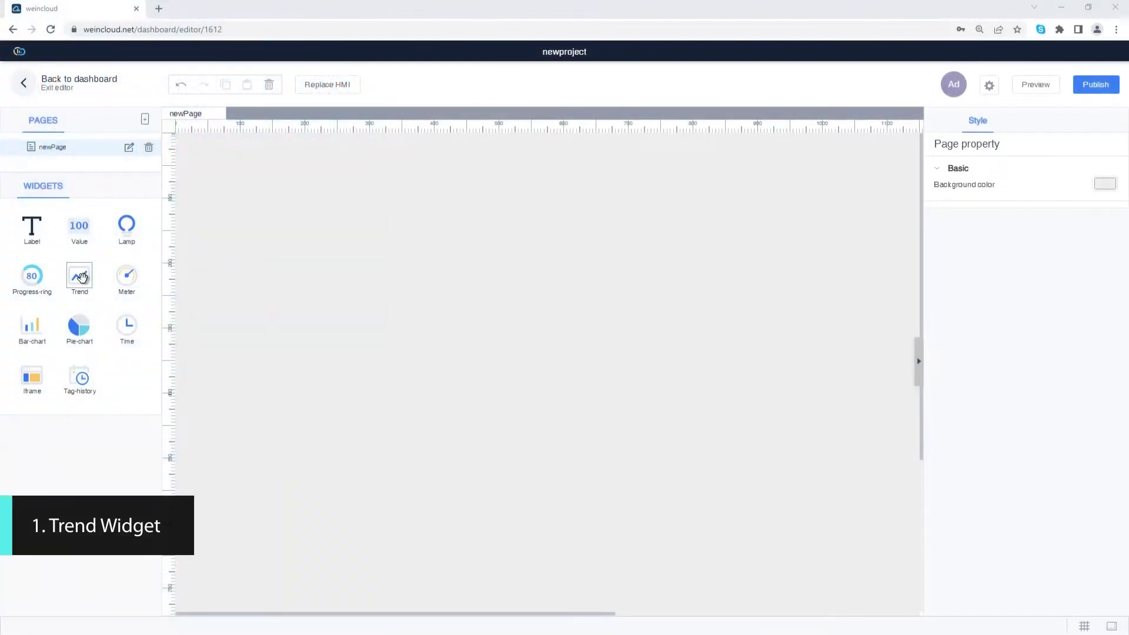
Step: Add a trend widget plotting machine2 temperature from the first HMI, then return to the project list
left_click_drag(79, 276, 630, 321)
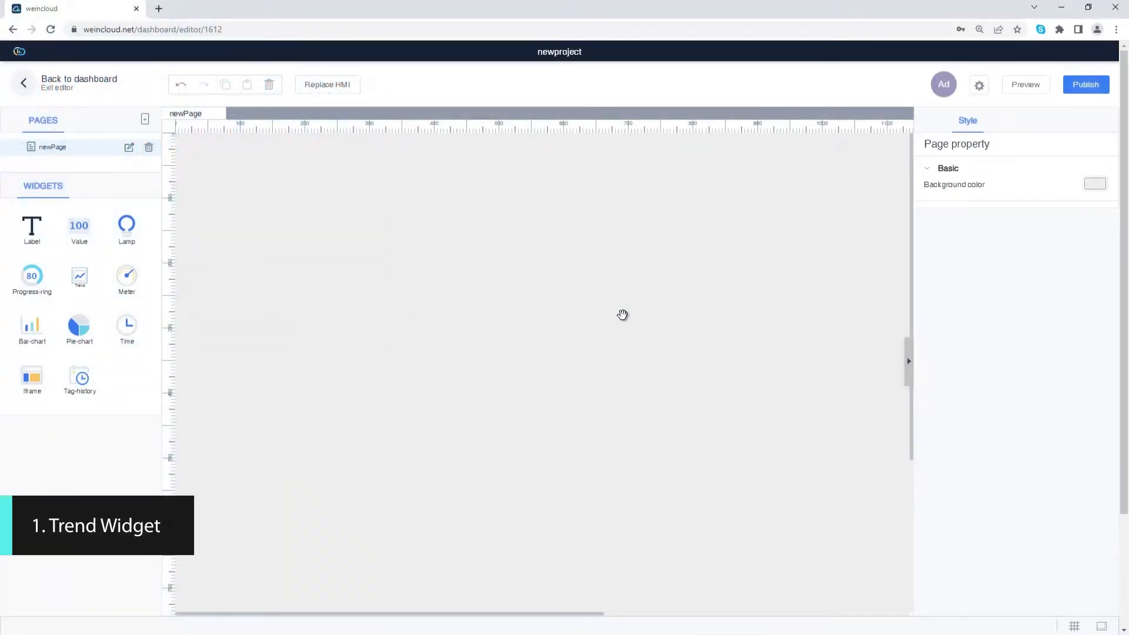
left_click(992, 199)
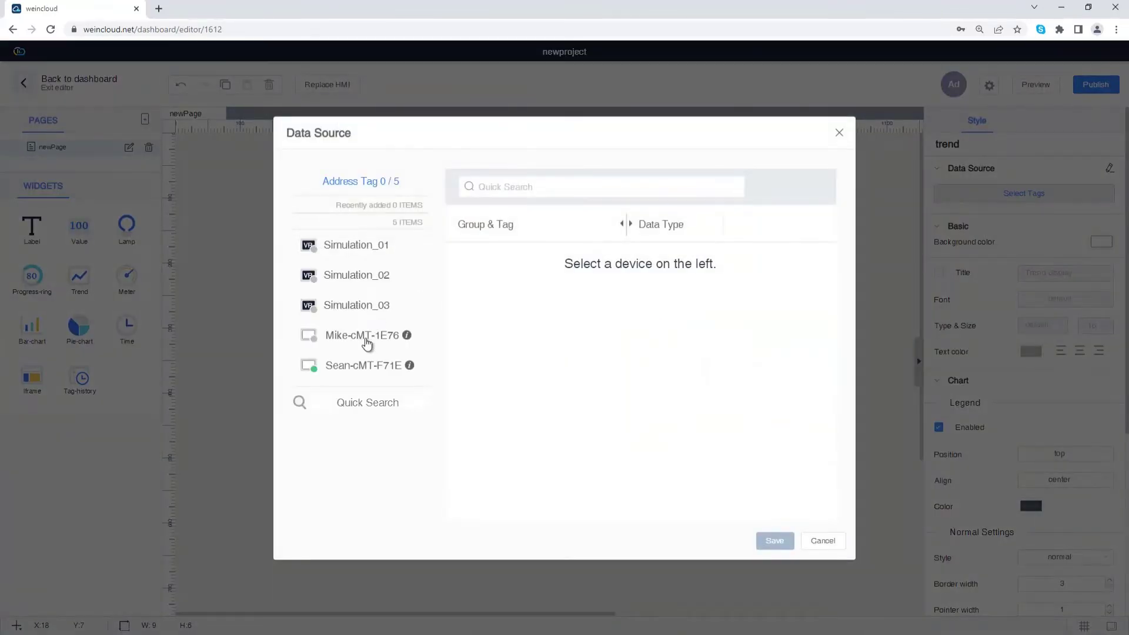
left_click(363, 340)
left_click(586, 267)
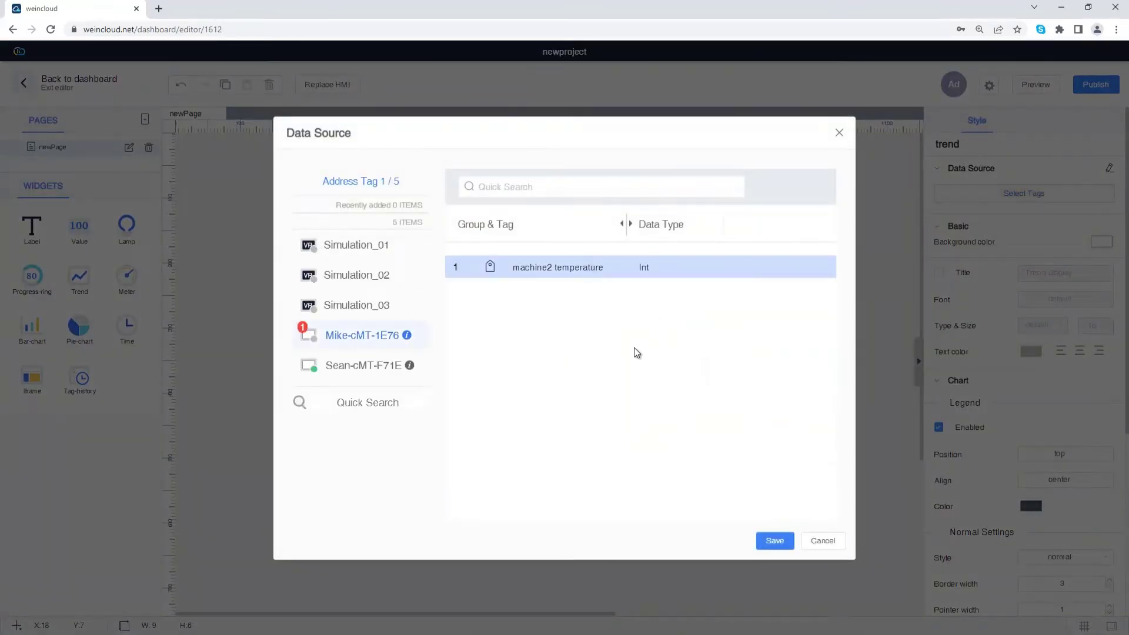
left_click(774, 540)
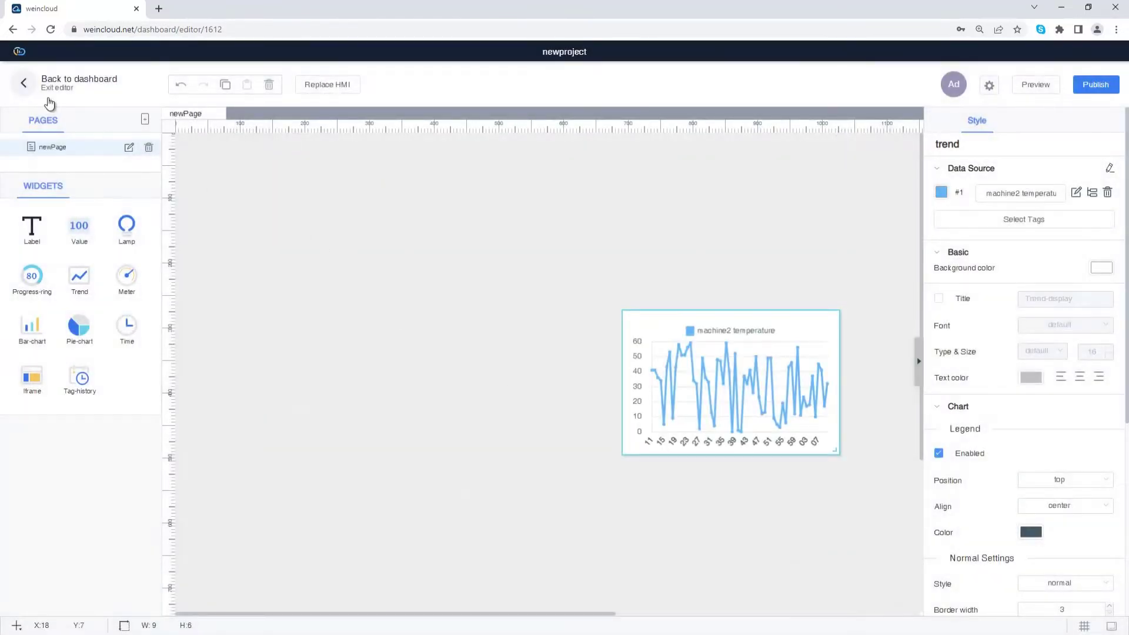
left_click(23, 82)
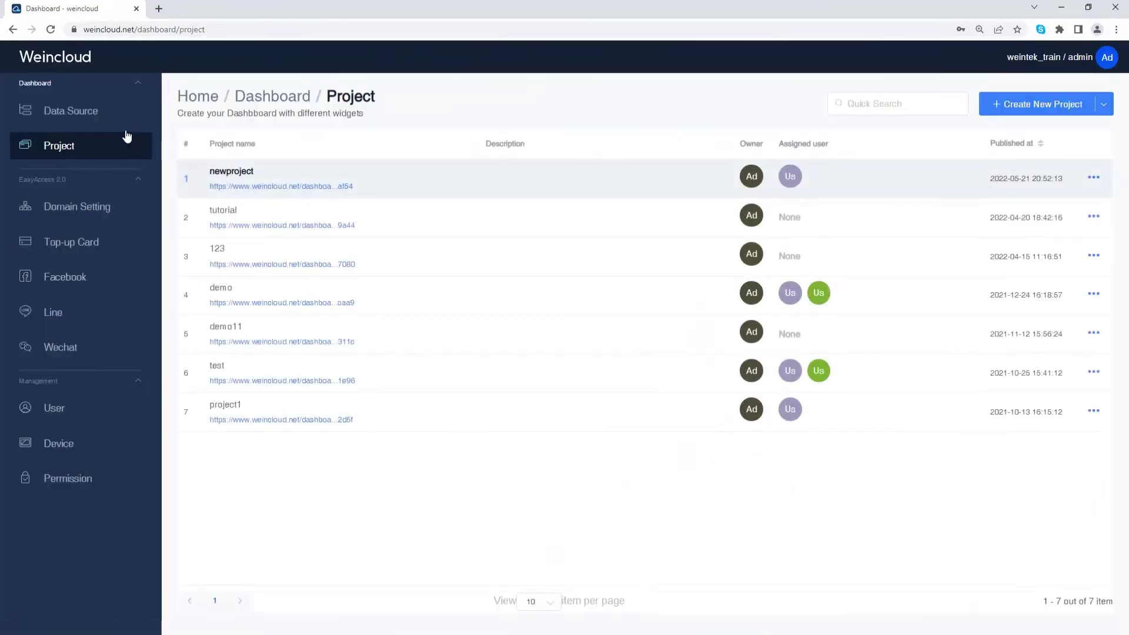
Step: Confirm the first HMI's temperature tag keeps History logging set to Yes, then reopen newproject
left_click(100, 115)
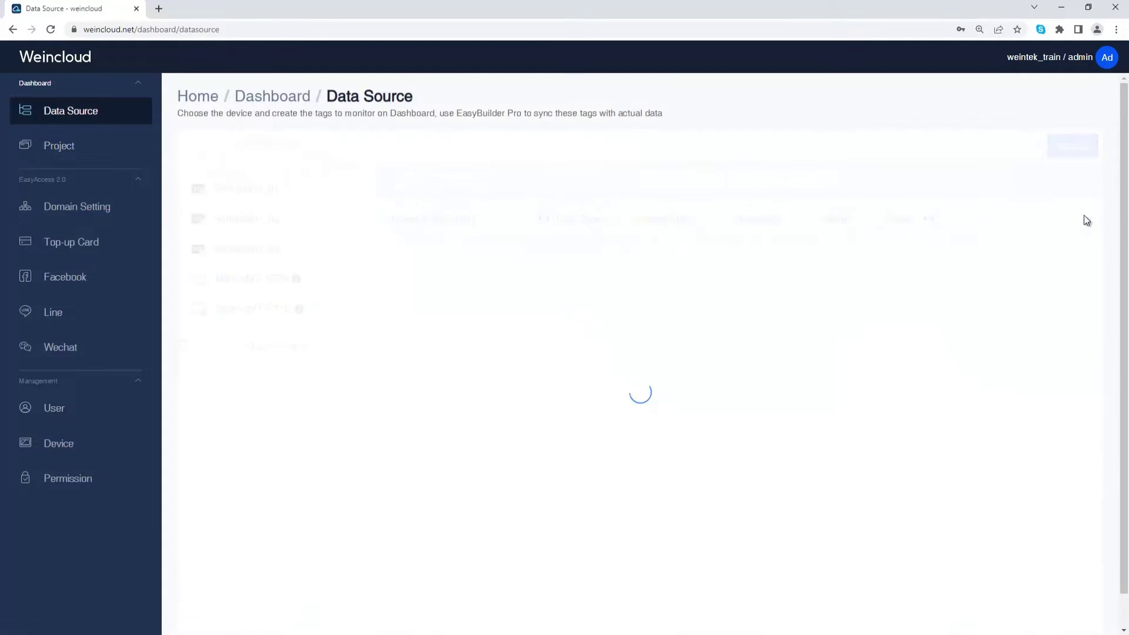
left_click(214, 289)
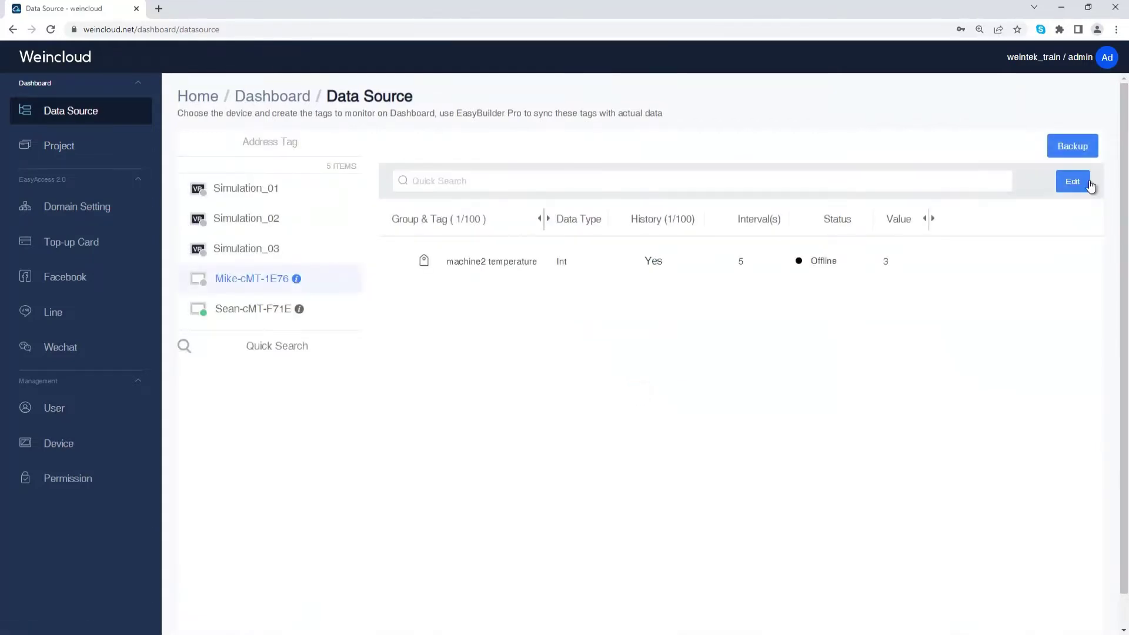
left_click(1072, 181)
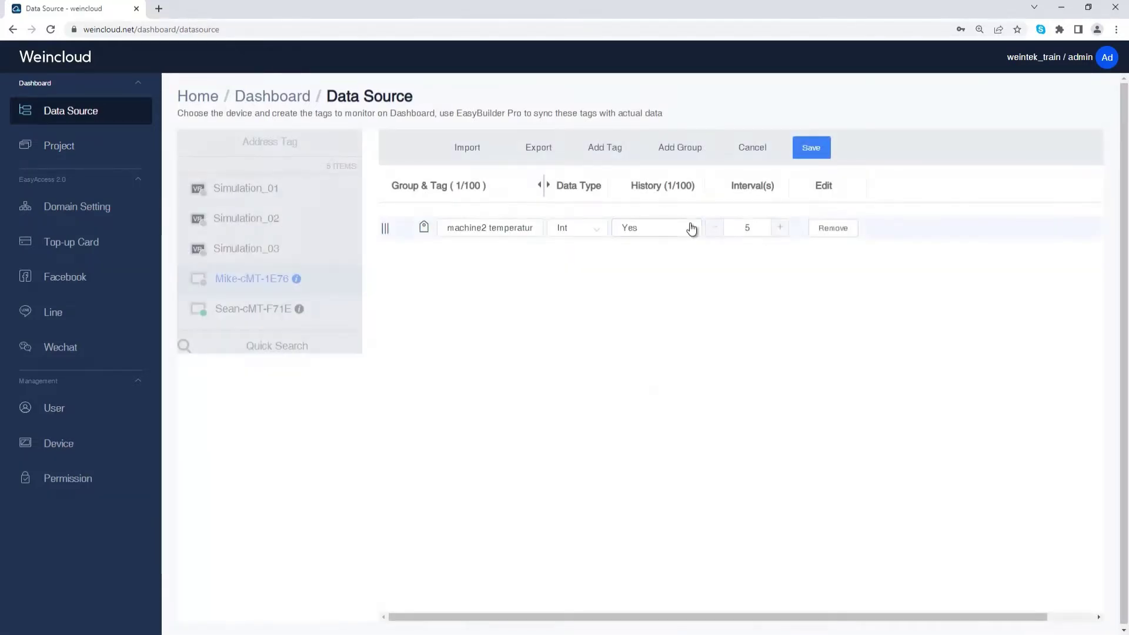
left_click(695, 230)
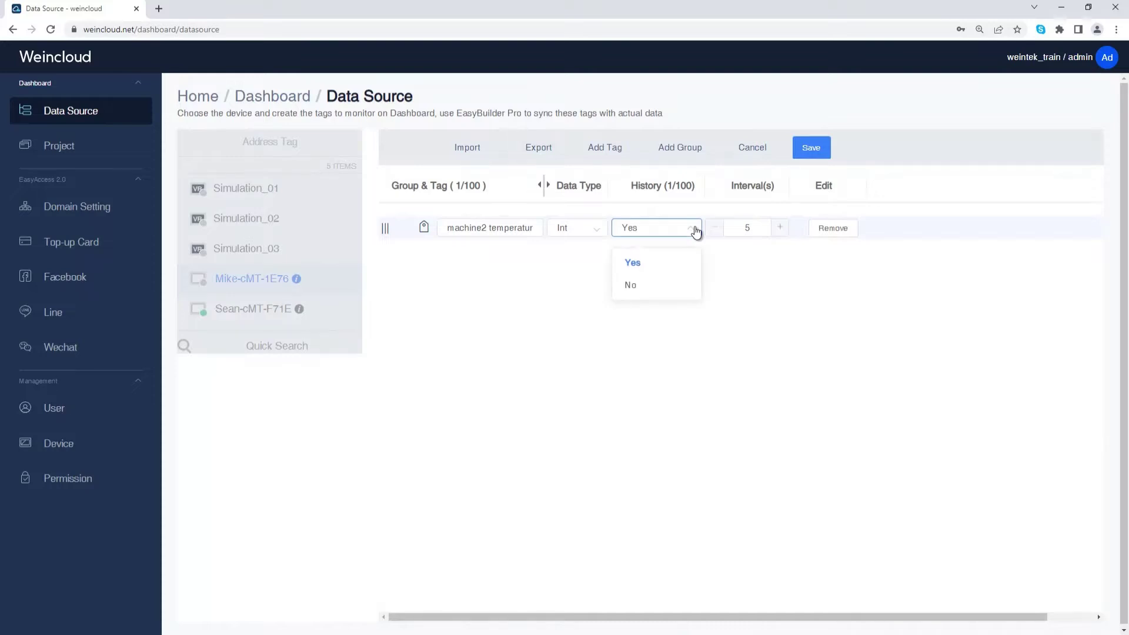
left_click(696, 230)
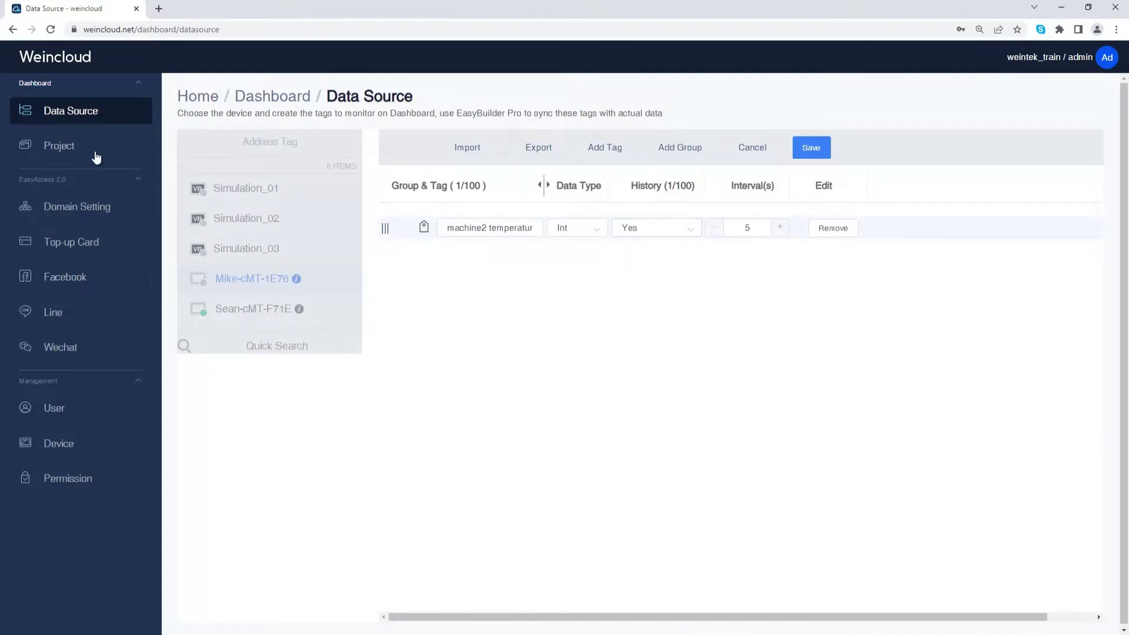
left_click(96, 157)
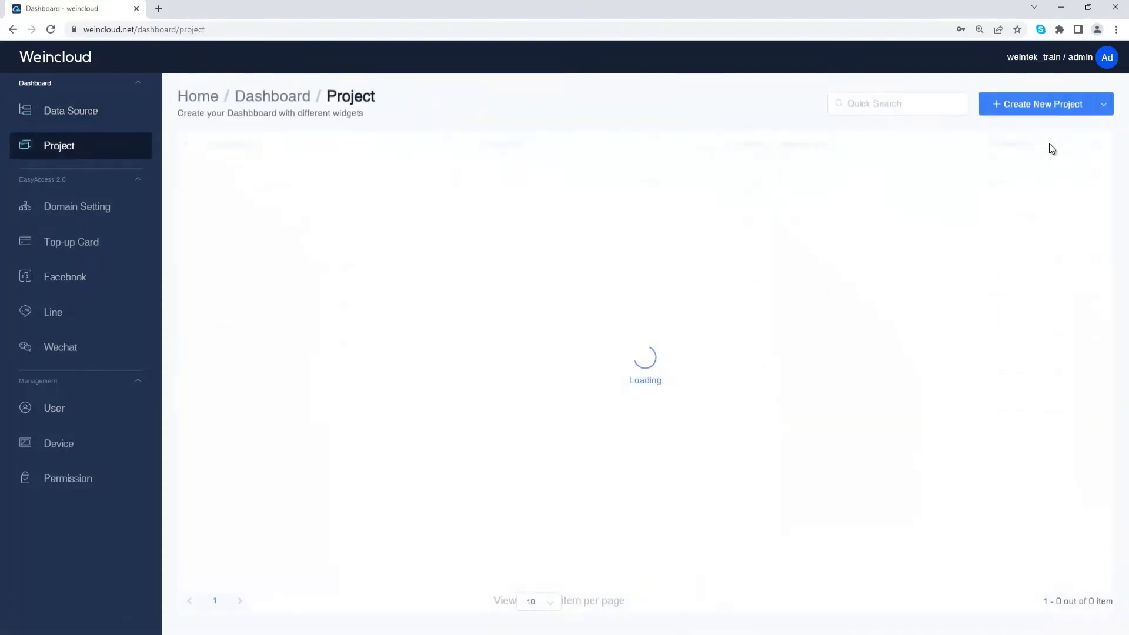
left_click(1089, 178)
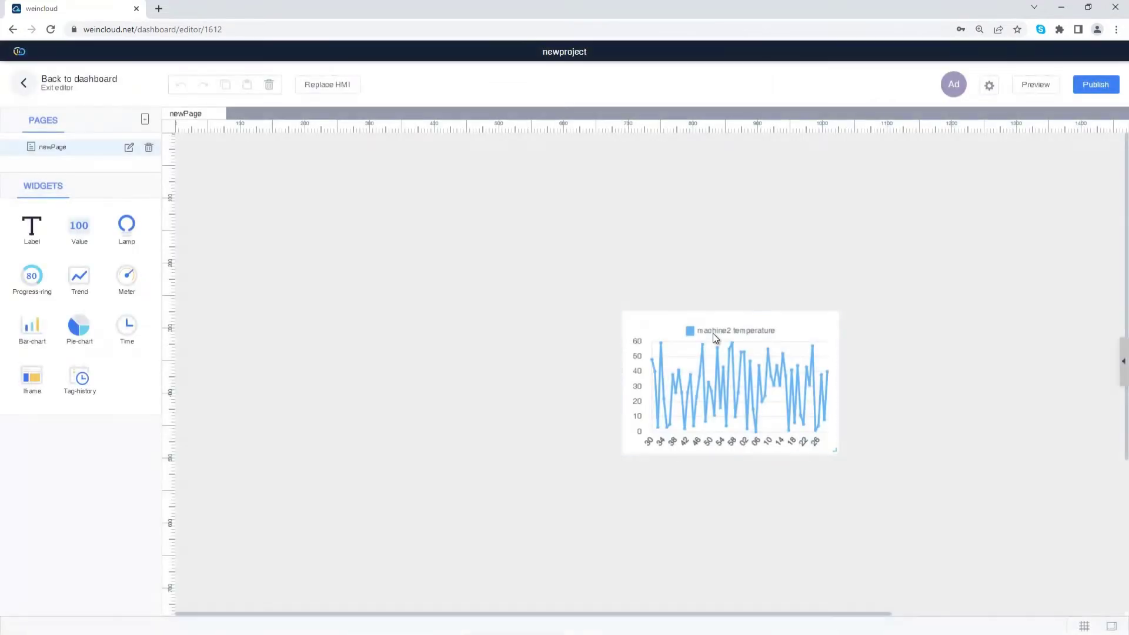
Step: Add machine1 temp from the second HMI as a second series on the trend chart
left_click(712, 343)
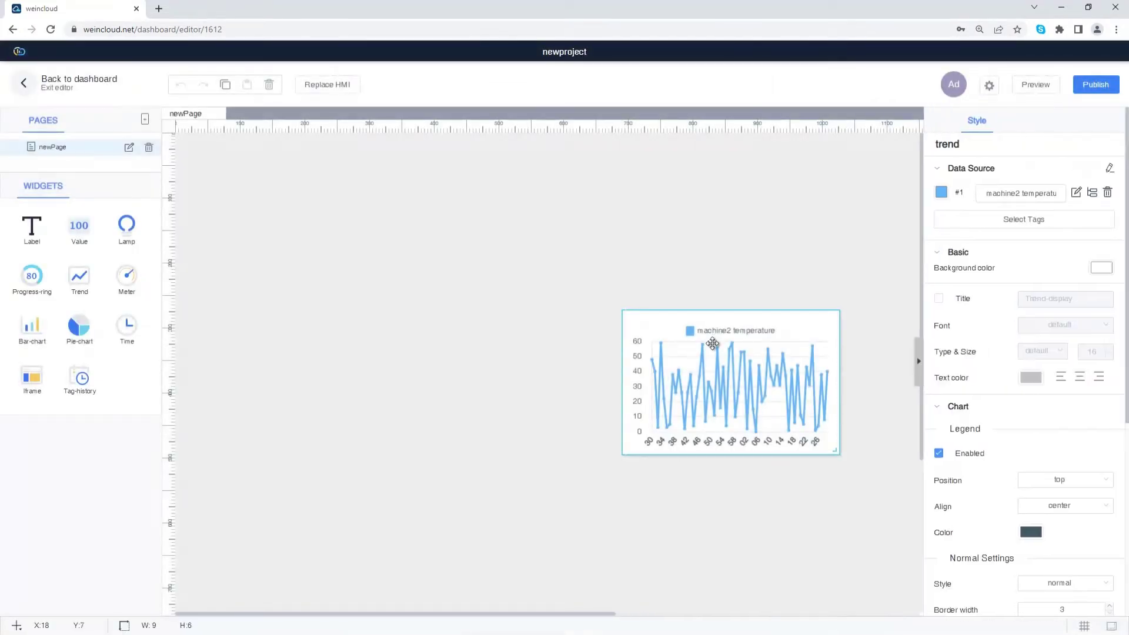
left_click(976, 221)
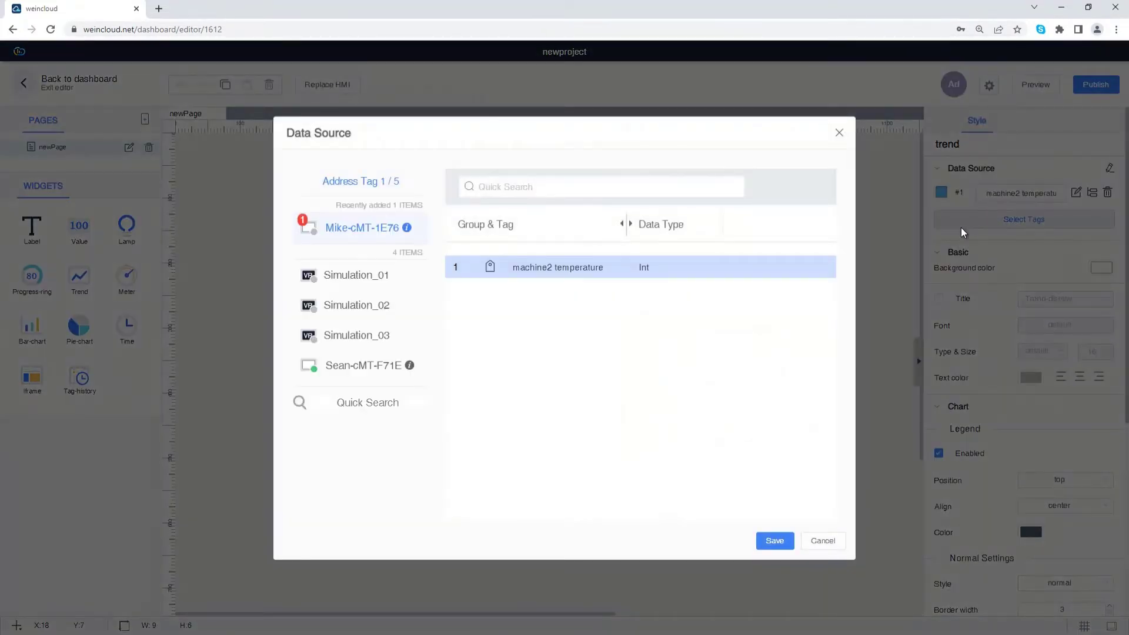
left_click(369, 367)
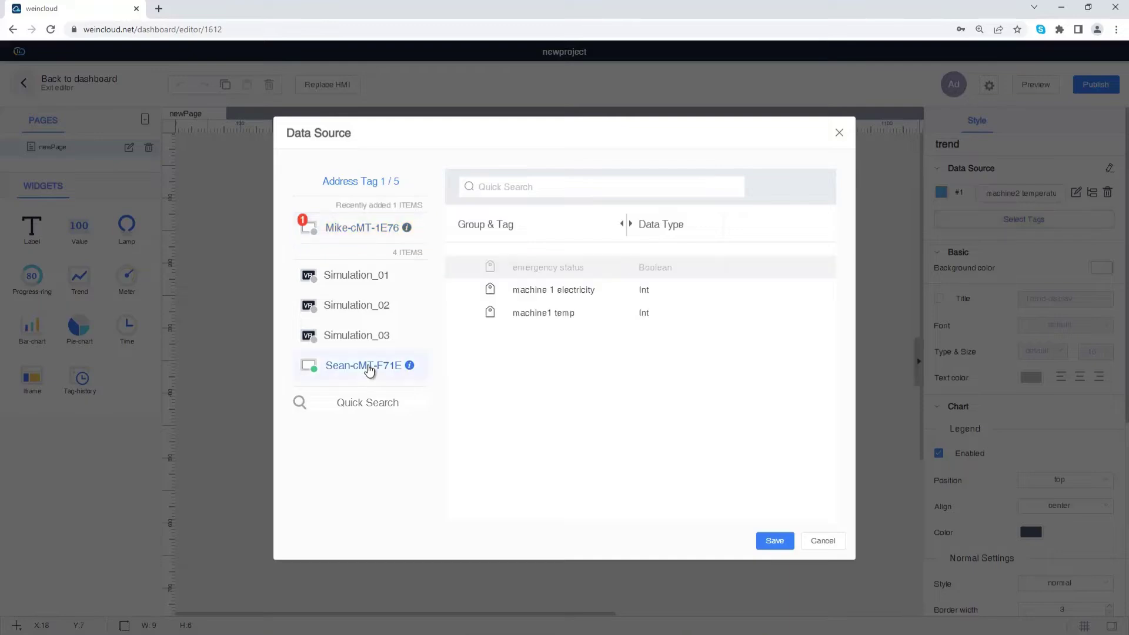
left_click(533, 319)
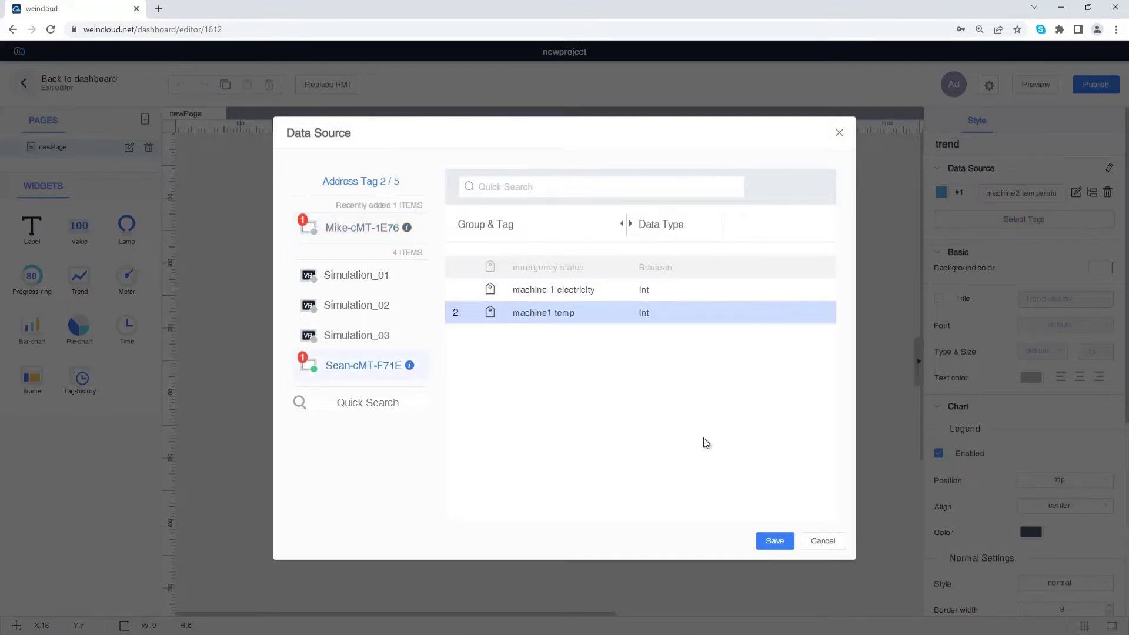
left_click(774, 539)
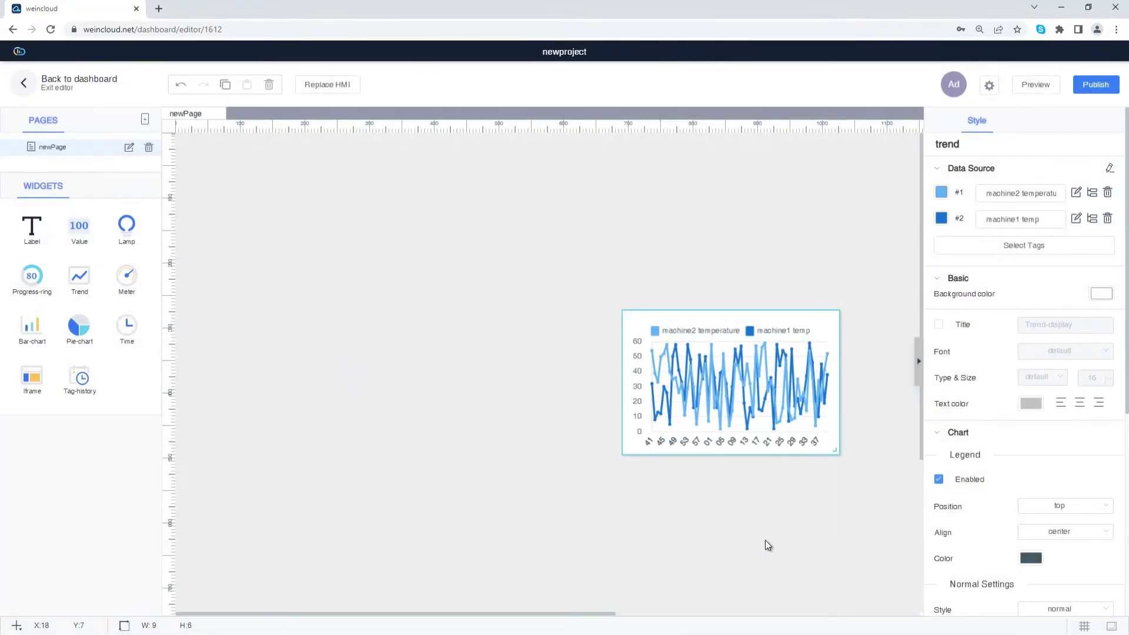
Step: Rename the trend's first data source to t1
left_click(1034, 194)
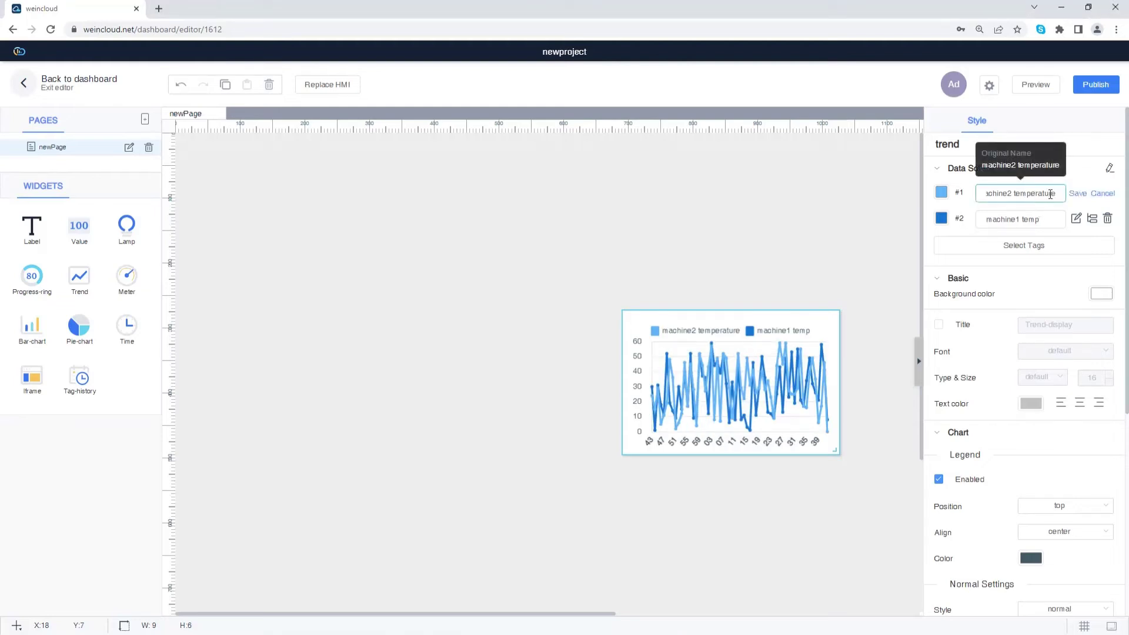
left_click_drag(1056, 194, 922, 193)
key("BackSpace")
type("t1")
left_click(1077, 193)
Step: Set the time format to HH:mm:ss and the range to Last 30 Minute, enabling the date-range bar
scroll(973, 361, "down", 4)
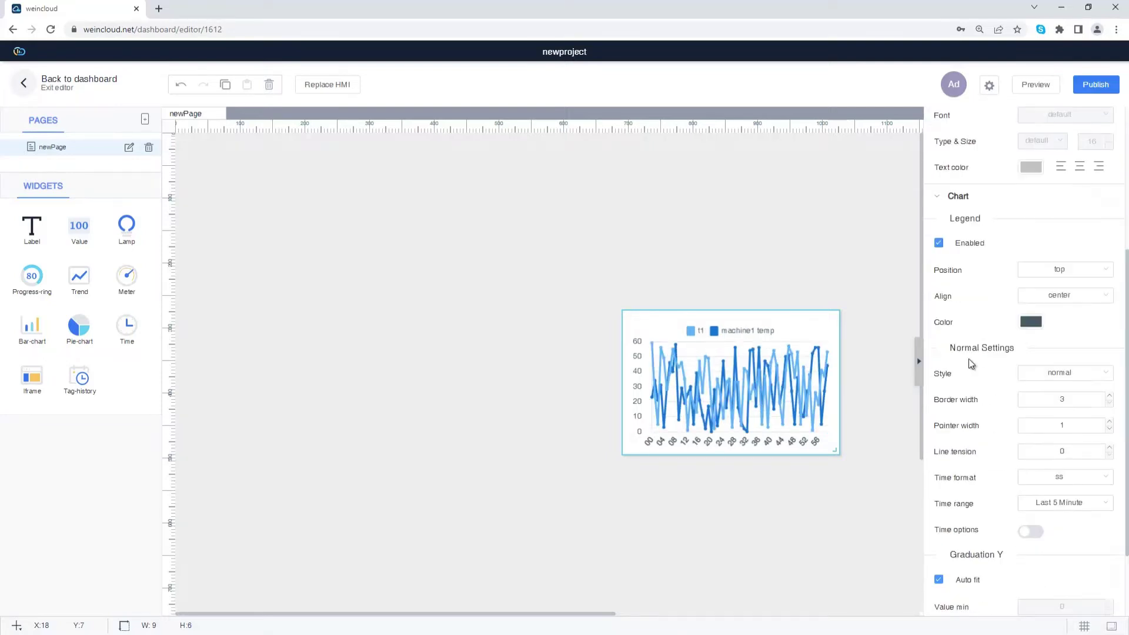
left_click(1077, 479)
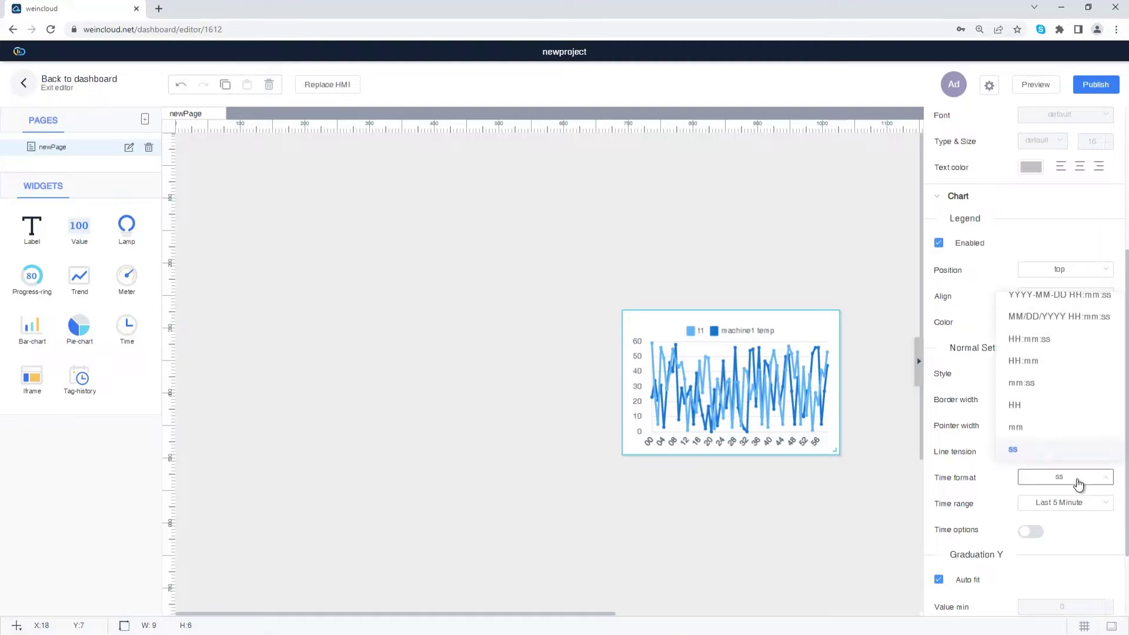
left_click(1032, 426)
left_click(1048, 478)
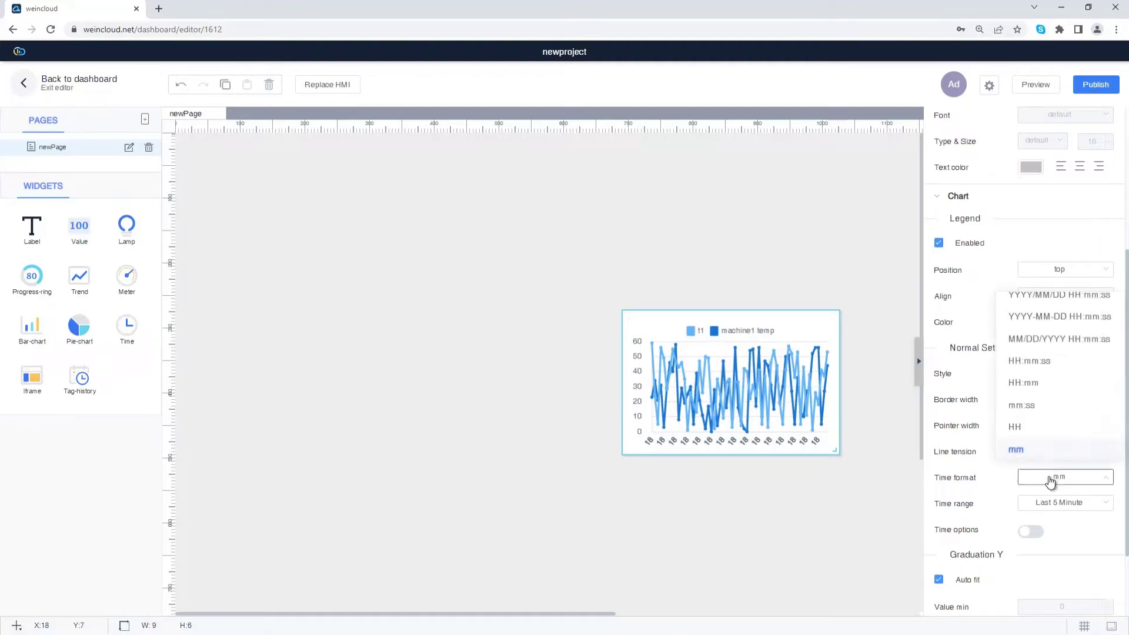
left_click(1047, 337)
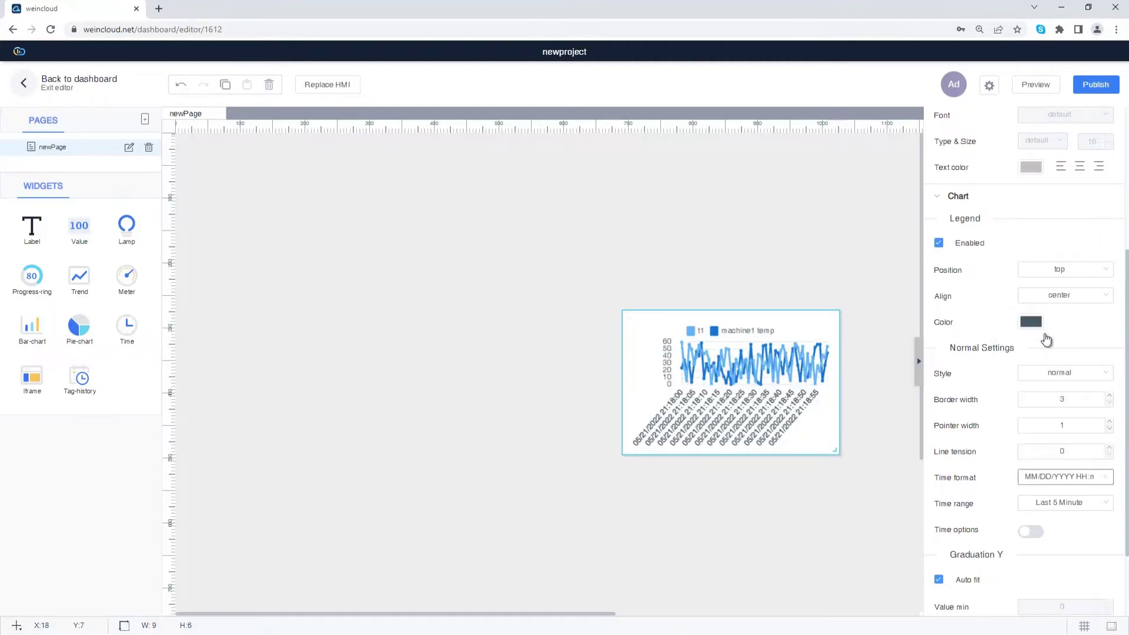
left_click(1069, 504)
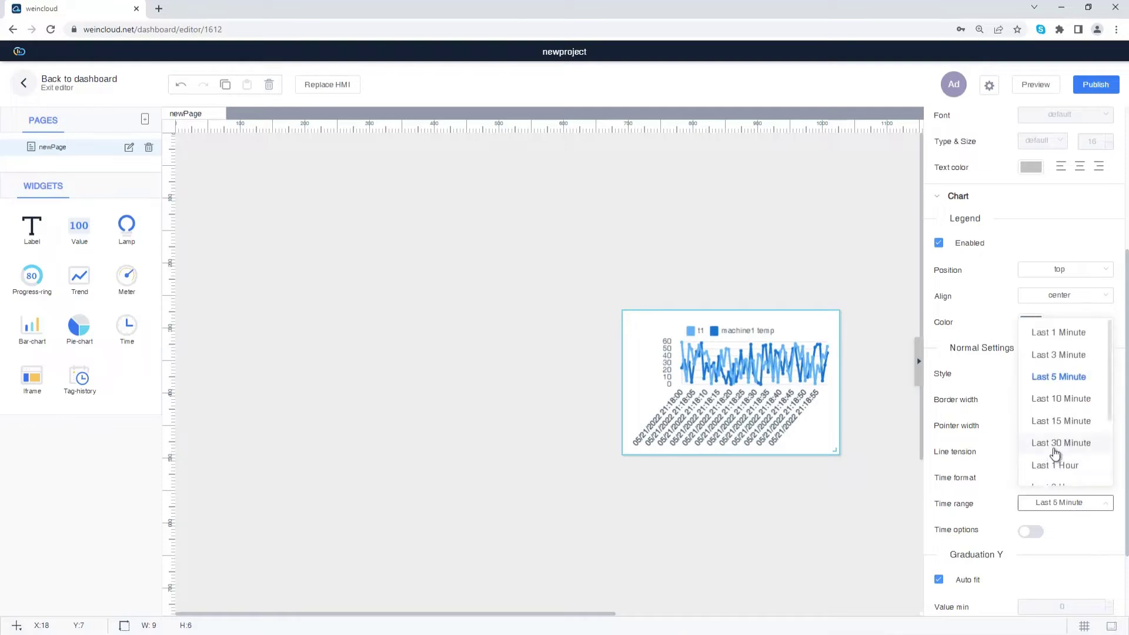
left_click(1055, 445)
left_click(1090, 489)
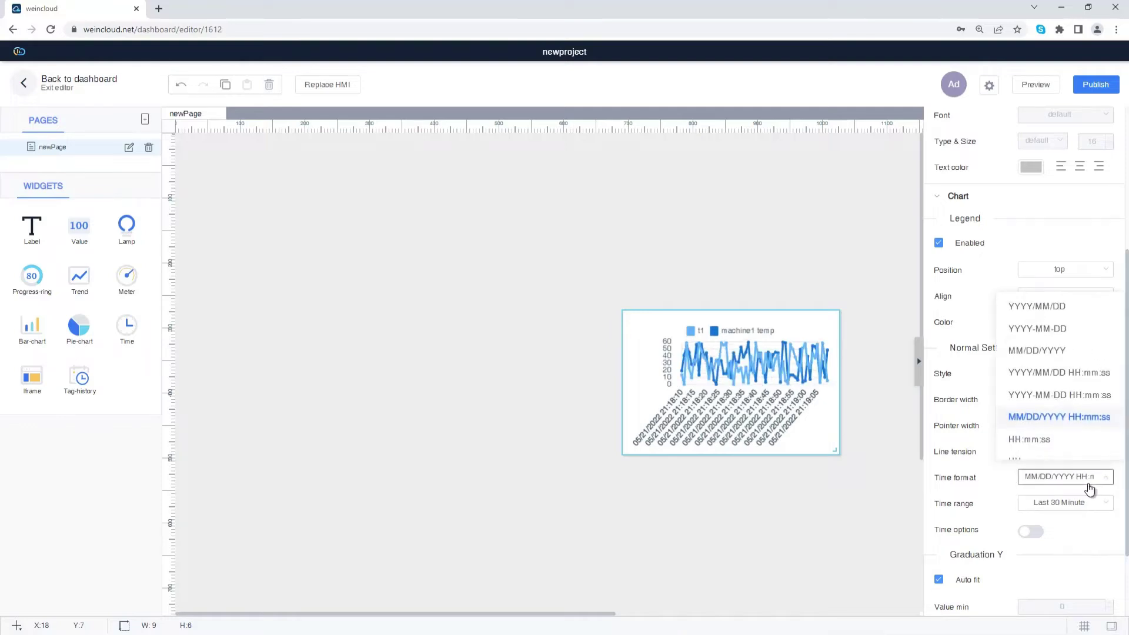
left_click(1057, 442)
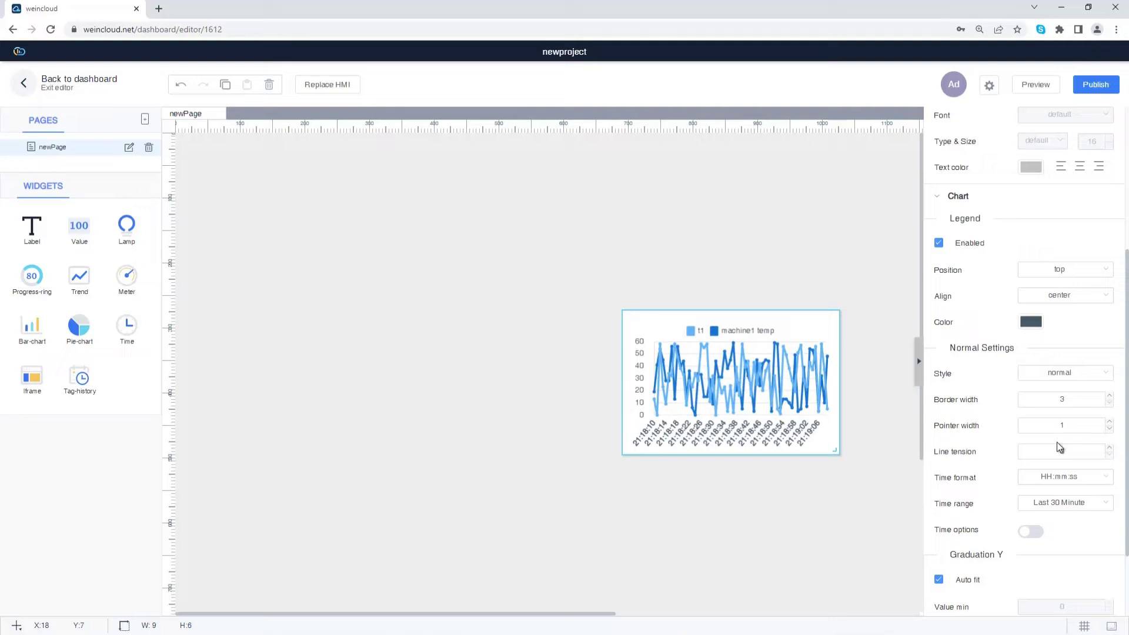
left_click(1032, 532)
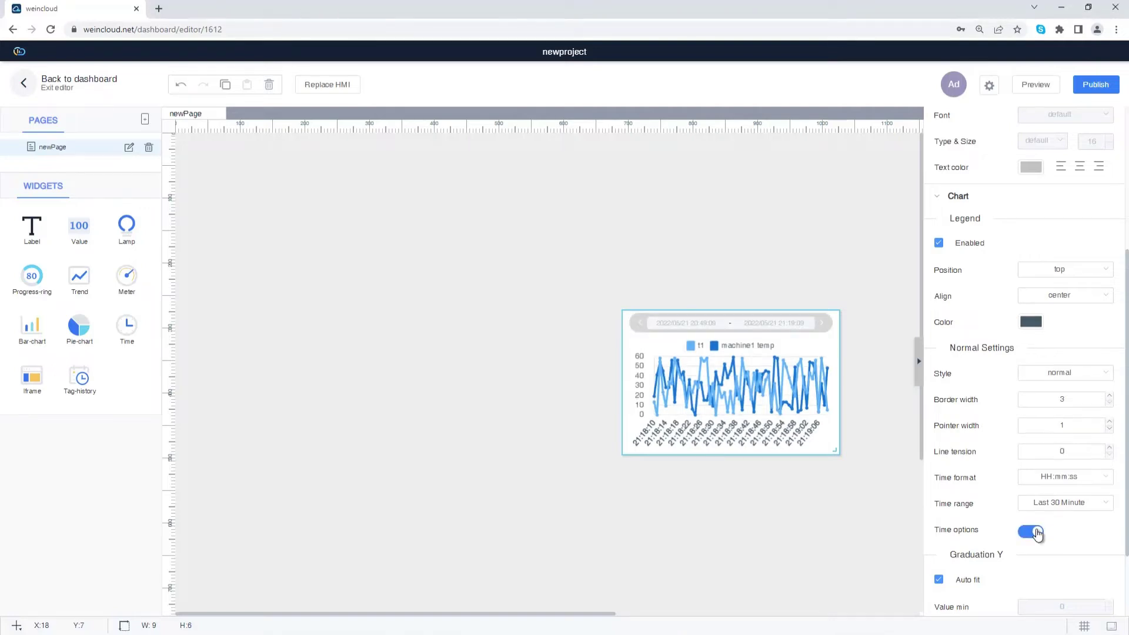
Step: Draw the trend lines in stepped style and show a % unit on the Y axis
left_click(1081, 379)
left_click(1050, 426)
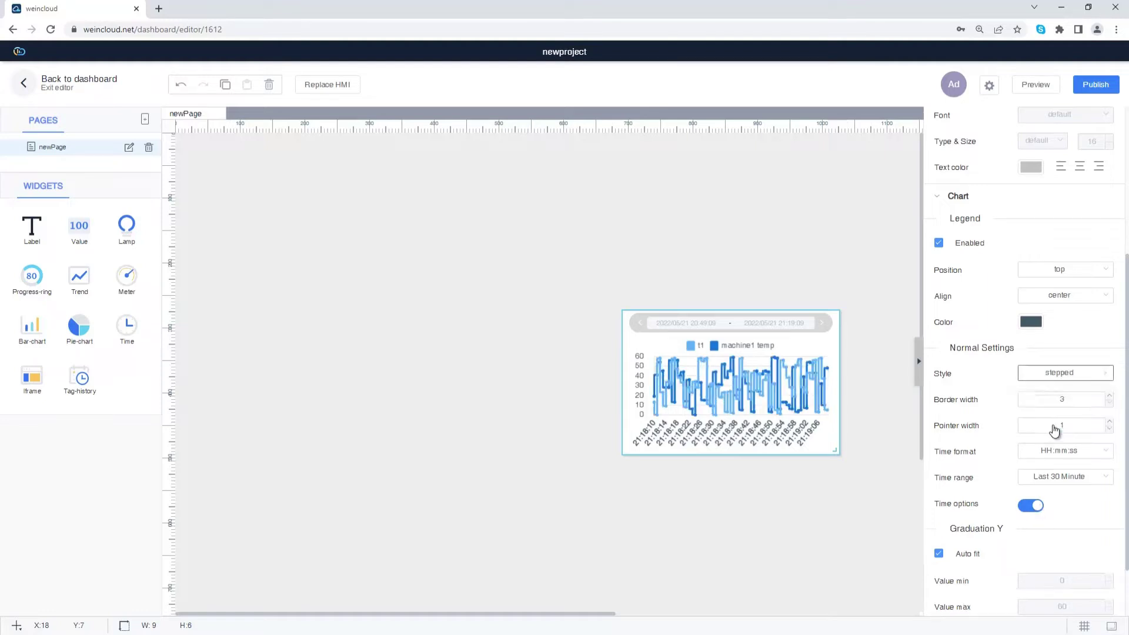
scroll(1053, 425, "down", 2)
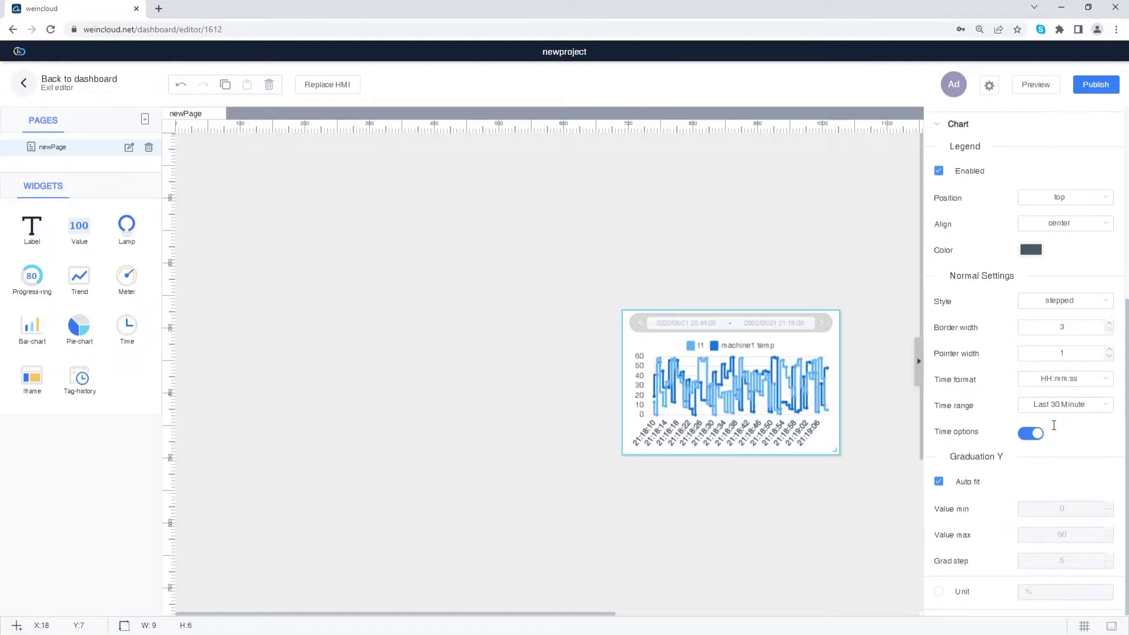
left_click(940, 592)
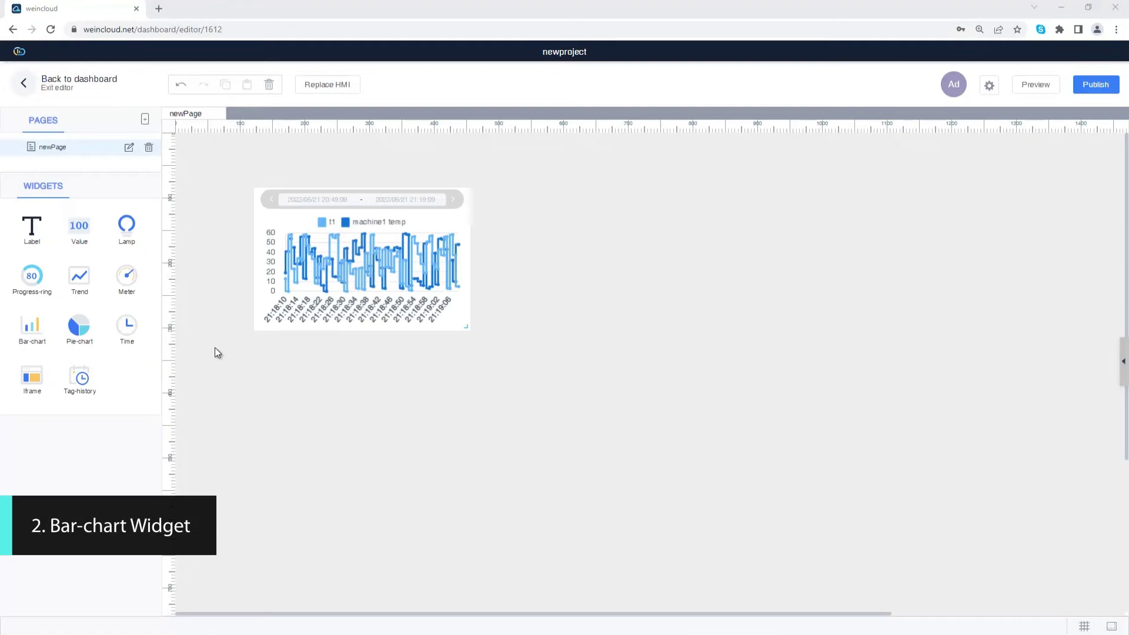
Step: Place a bar chart bound to machine2 temperature from the first HMI
left_click_drag(32, 326, 637, 386)
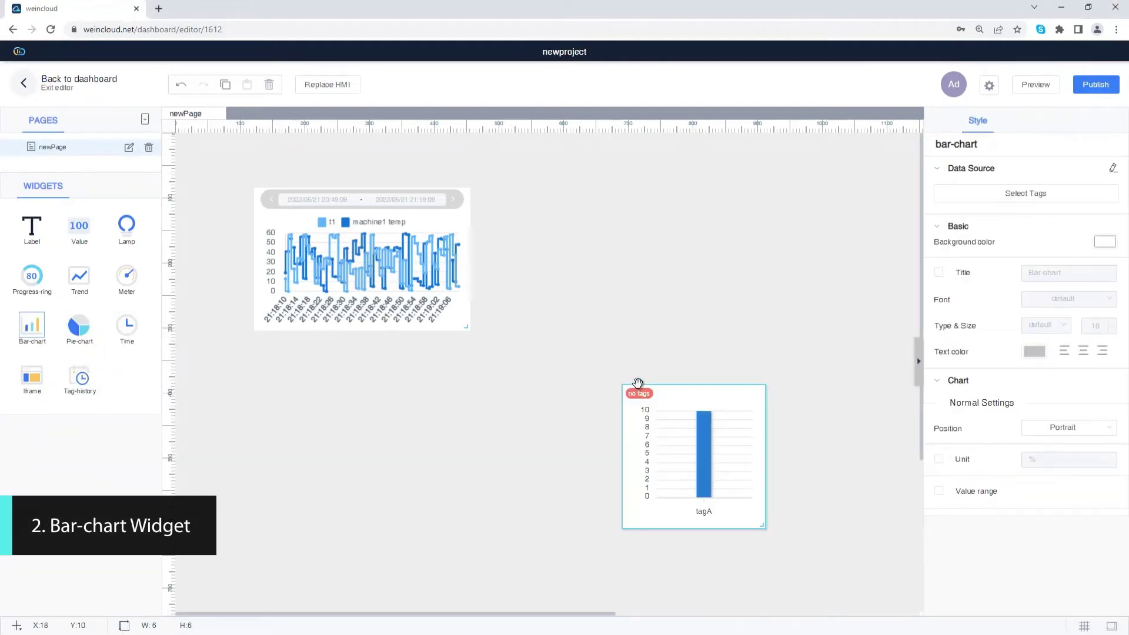
left_click(1034, 195)
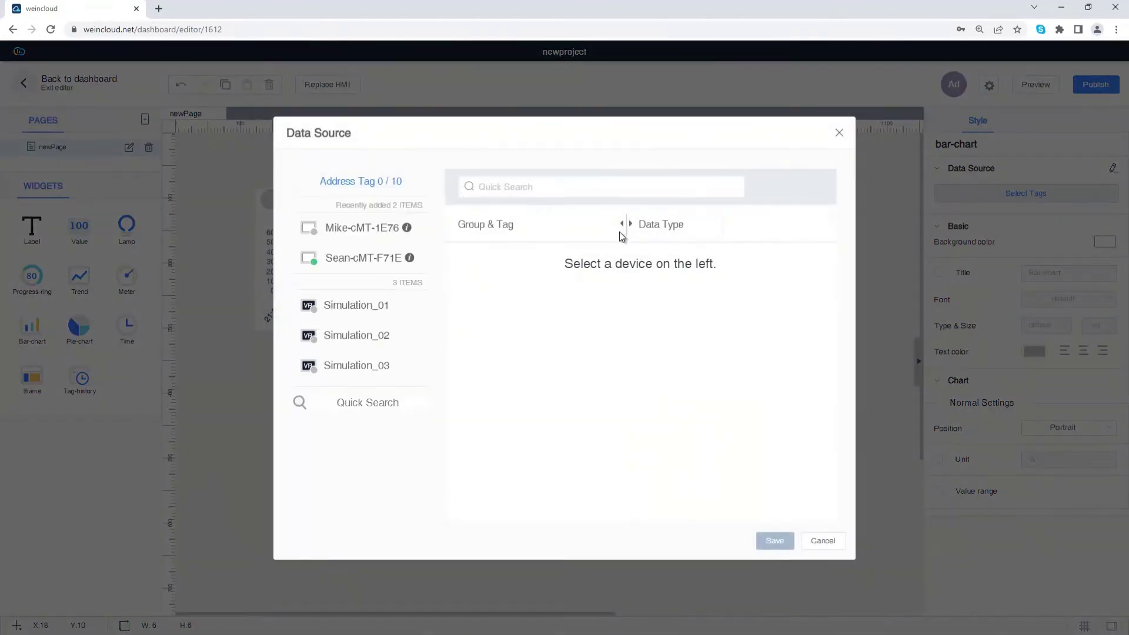
left_click(370, 233)
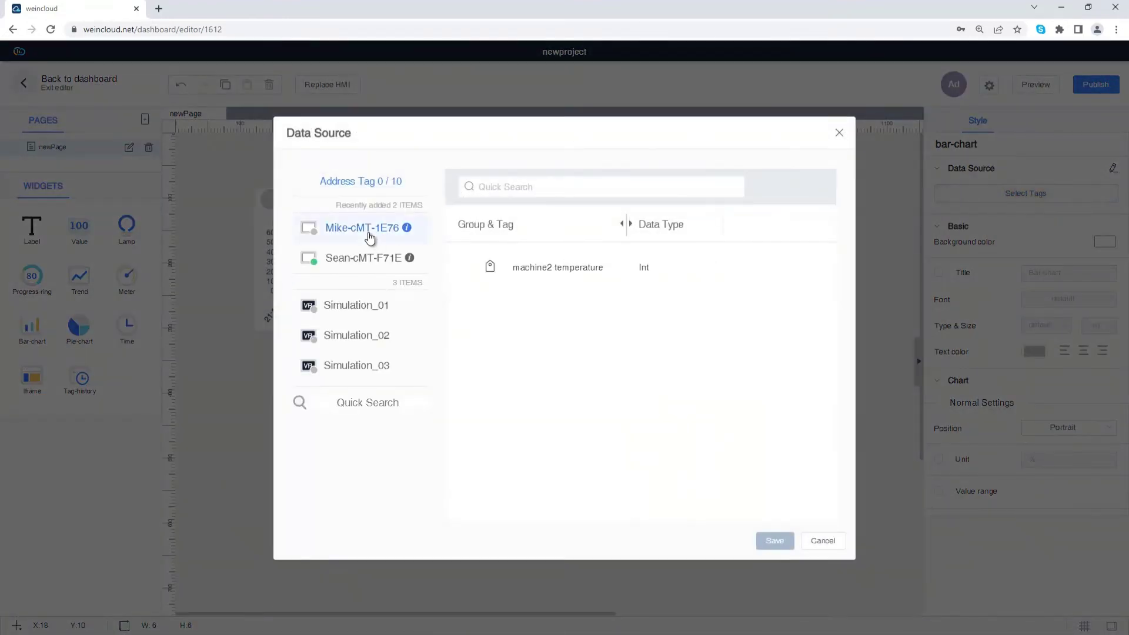
left_click(541, 268)
left_click(774, 541)
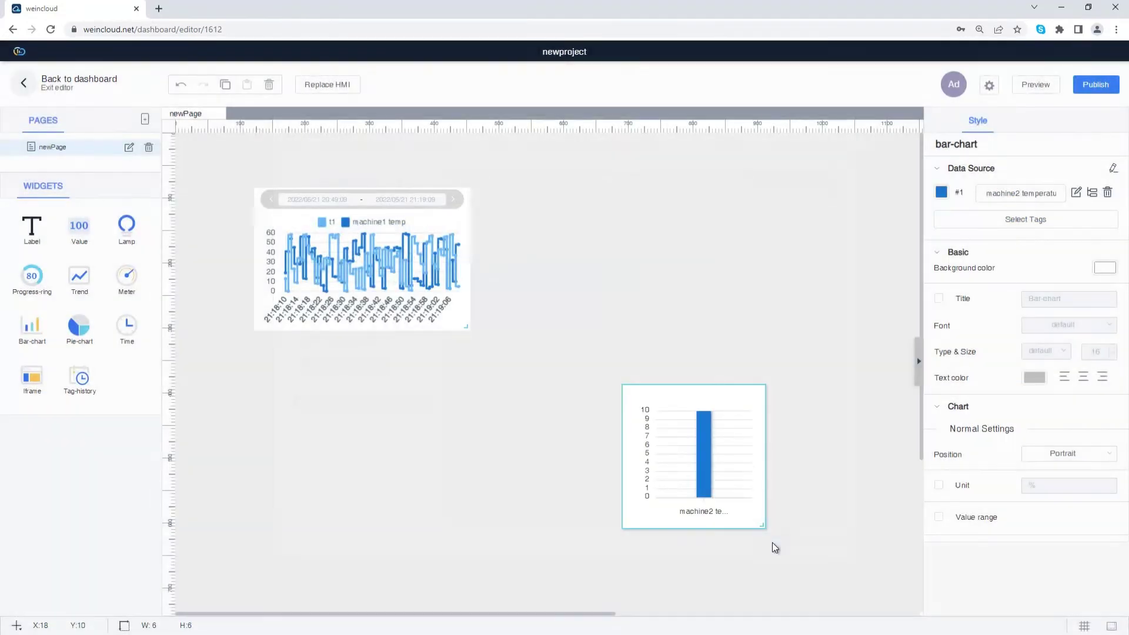
Step: Add machine 1 electricity from the second HMI as the bar chart's second bar
left_click(995, 228)
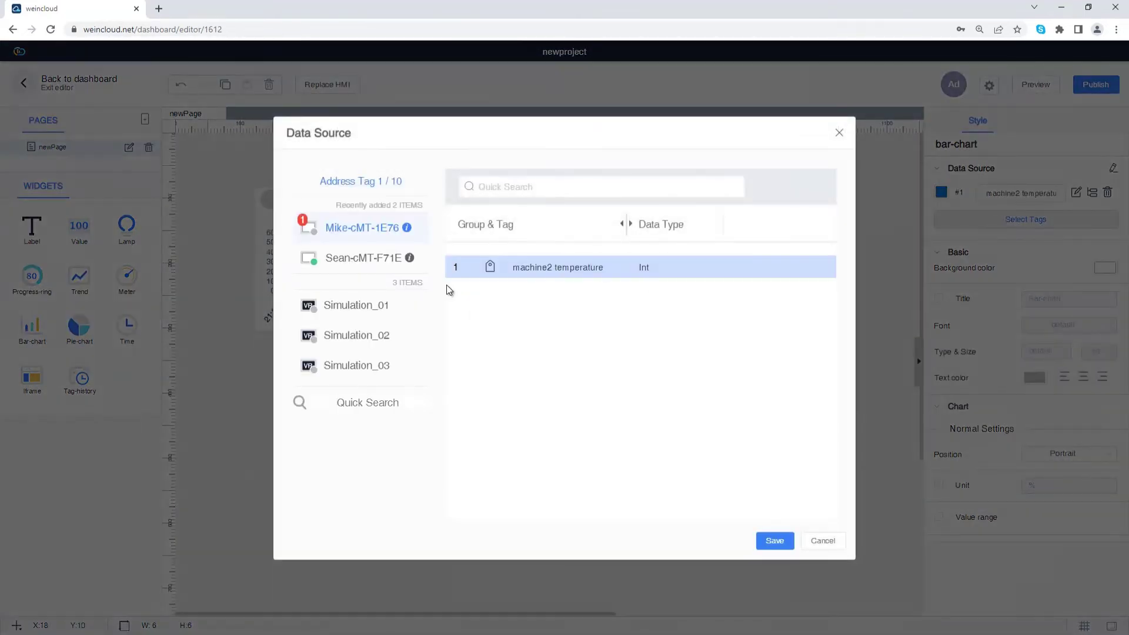
left_click(378, 258)
left_click(538, 294)
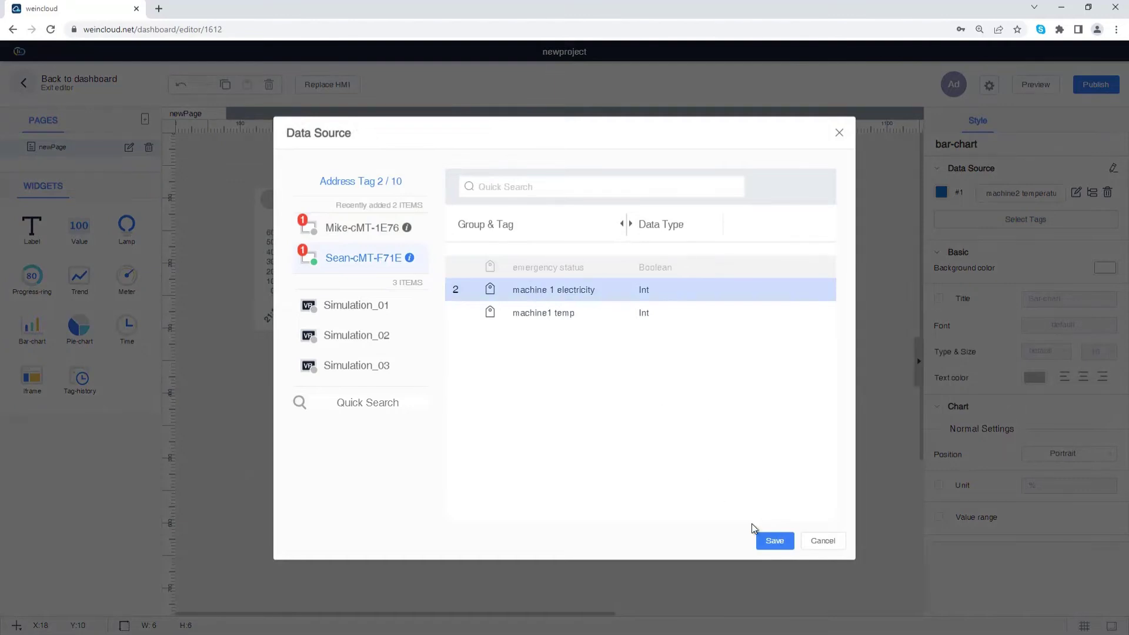
left_click(767, 541)
left_click(1076, 192)
Step: Rename the bar chart's first bar to t1 and set its Position so it sits below the trend
double_click(1052, 194)
key("ctrl+a")
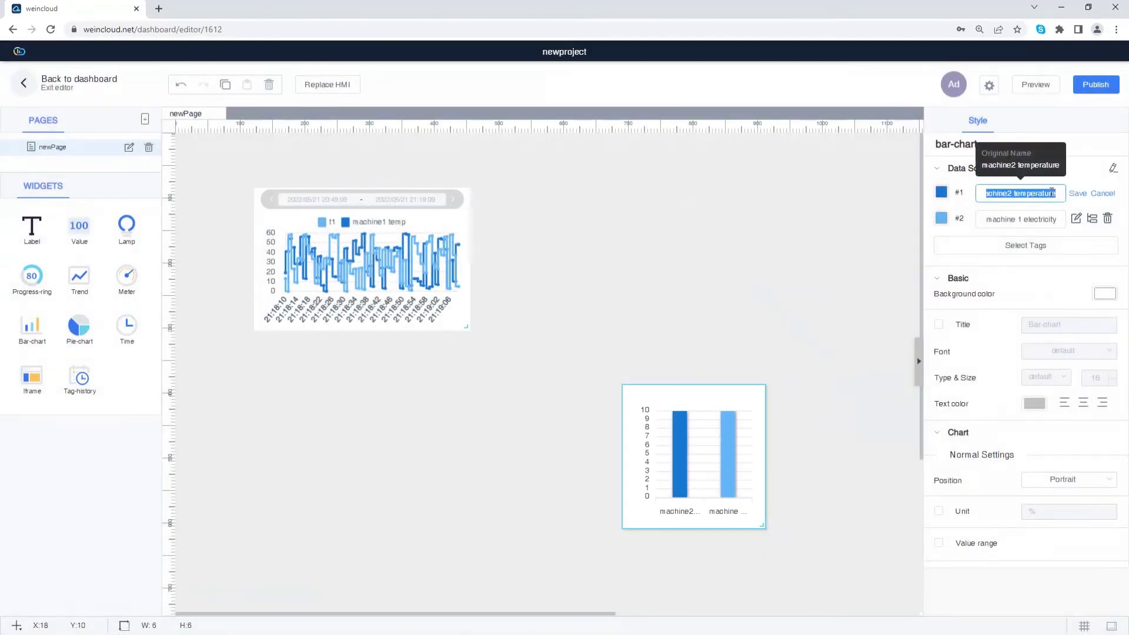
key("BackSpace")
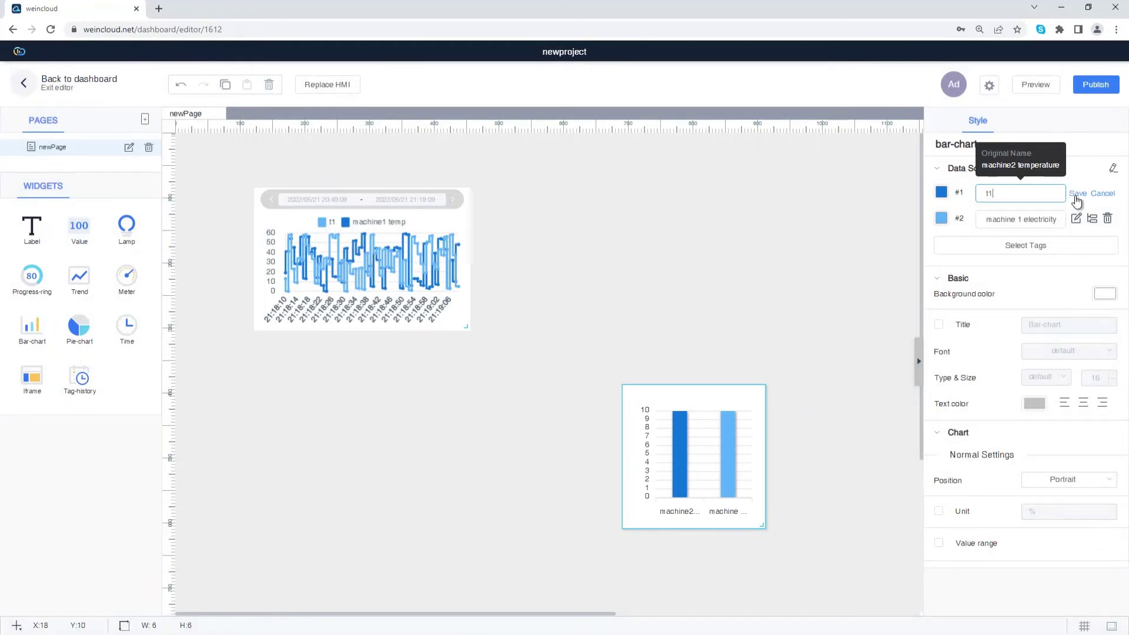
left_click(1076, 196)
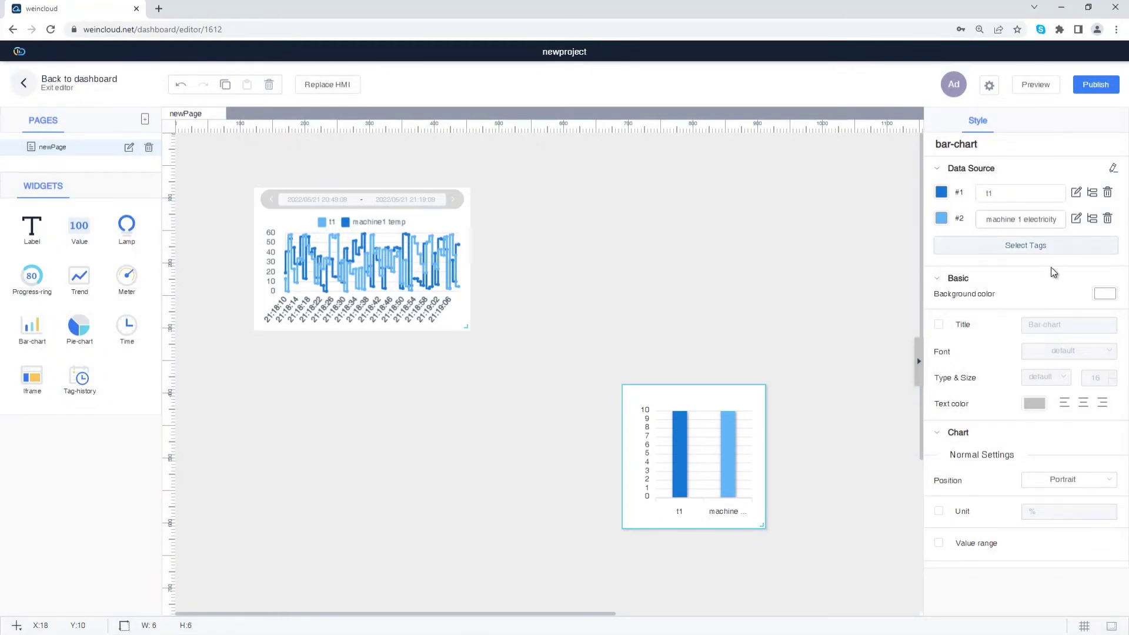
left_click(1042, 484)
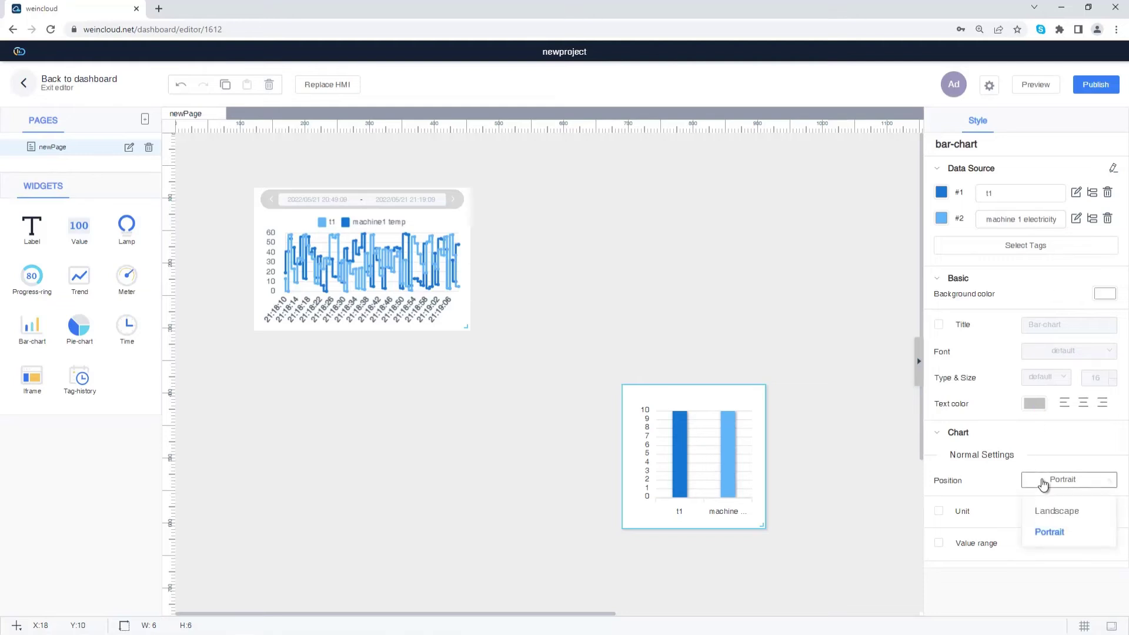
left_click(1047, 508)
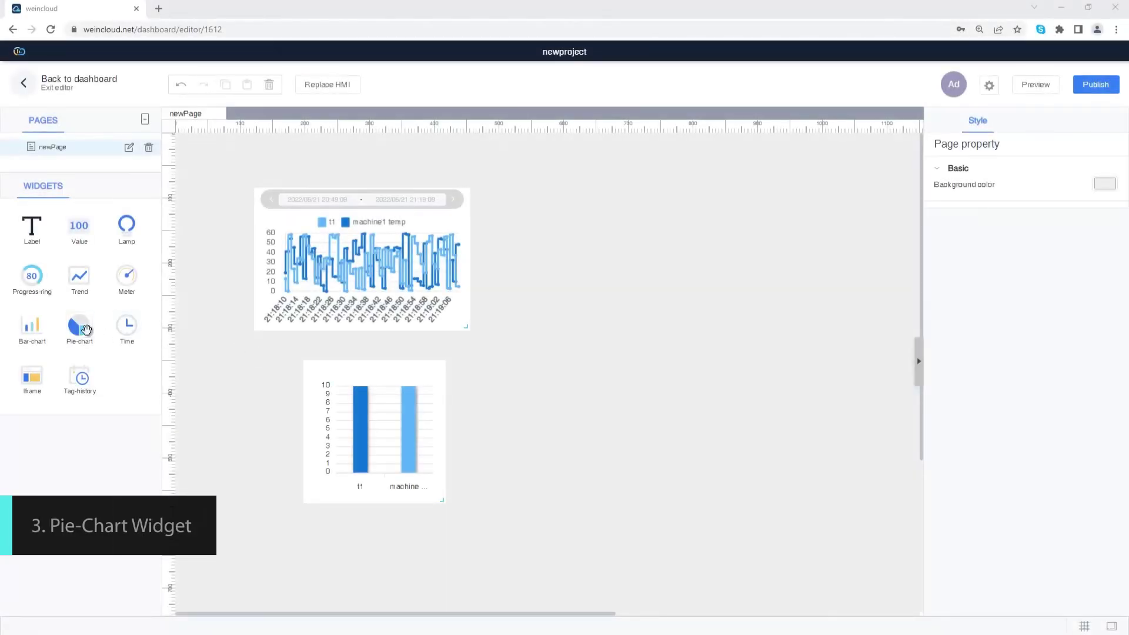
Step: Place a pie chart bound to machine2 temperature from the first HMI
left_click_drag(81, 327, 729, 351)
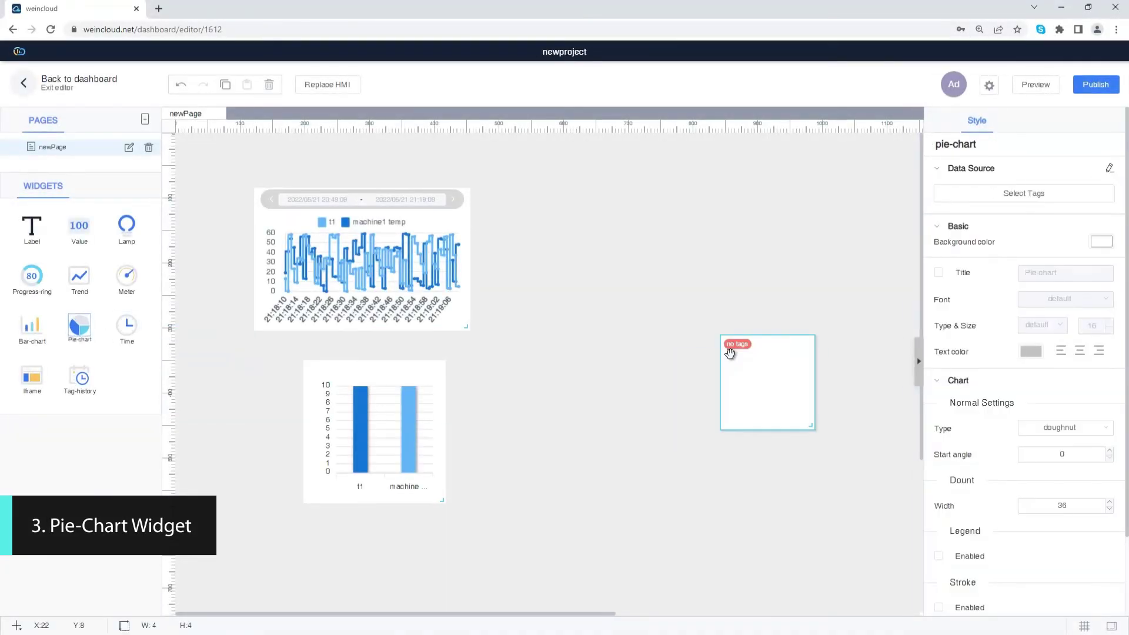
left_click(989, 204)
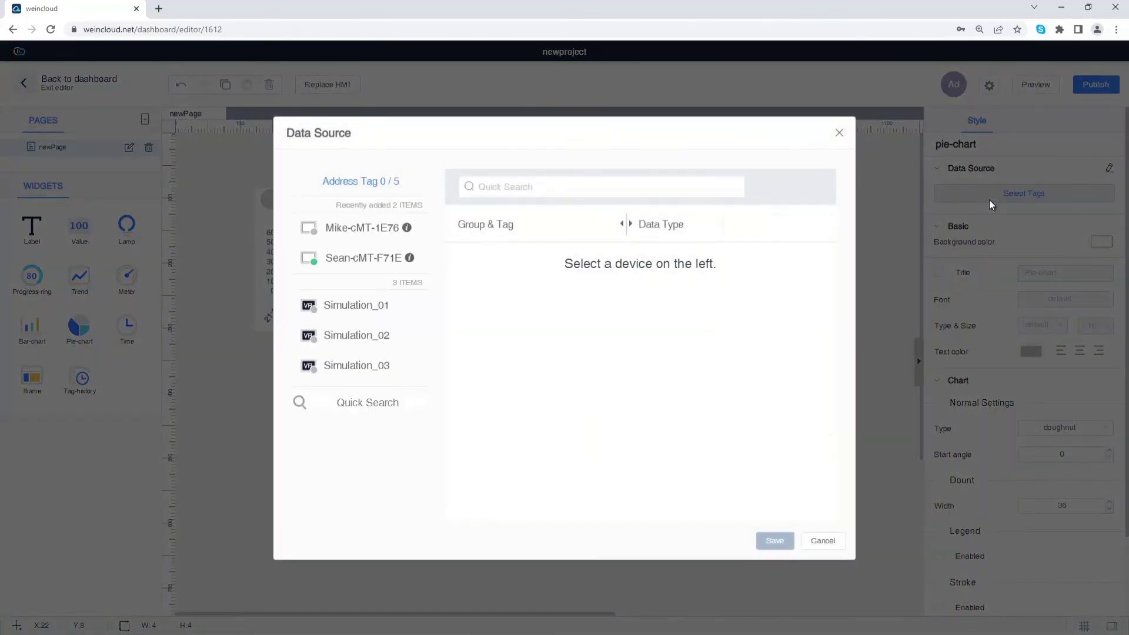
left_click(374, 236)
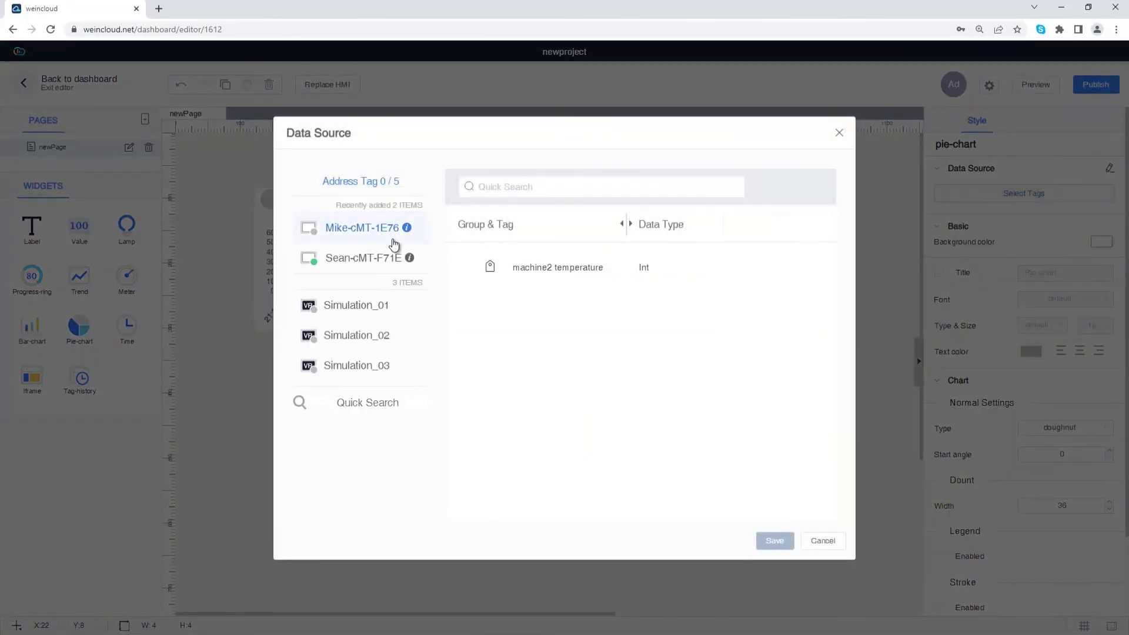
left_click(550, 267)
left_click(773, 540)
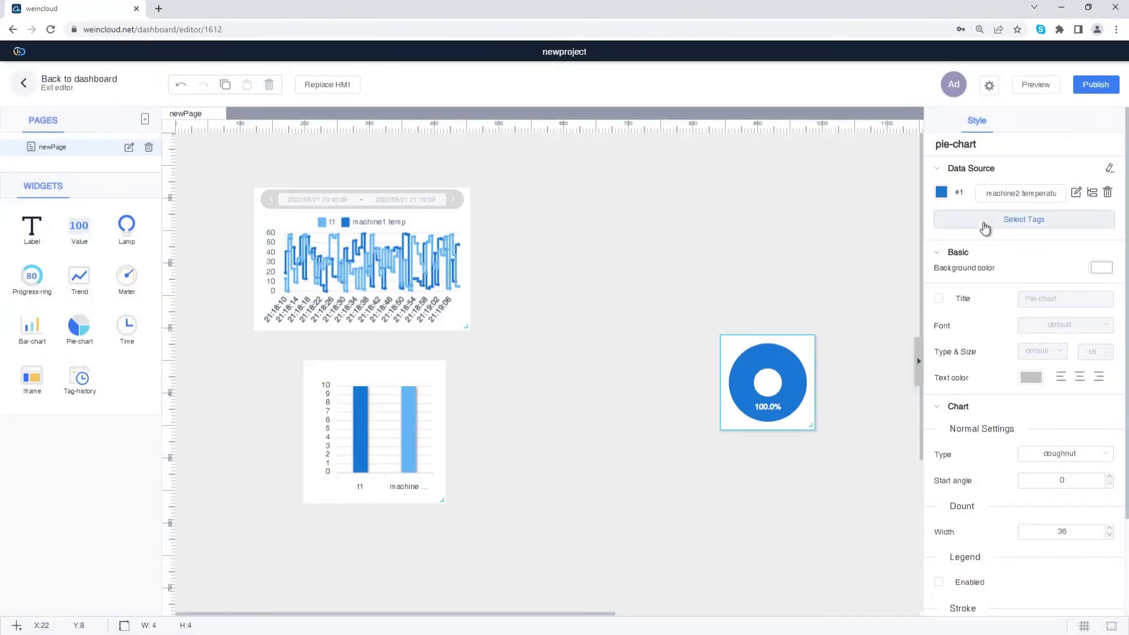
Step: Add machine 1 electricity from the second HMI as the pie chart's second slice
left_click(984, 227)
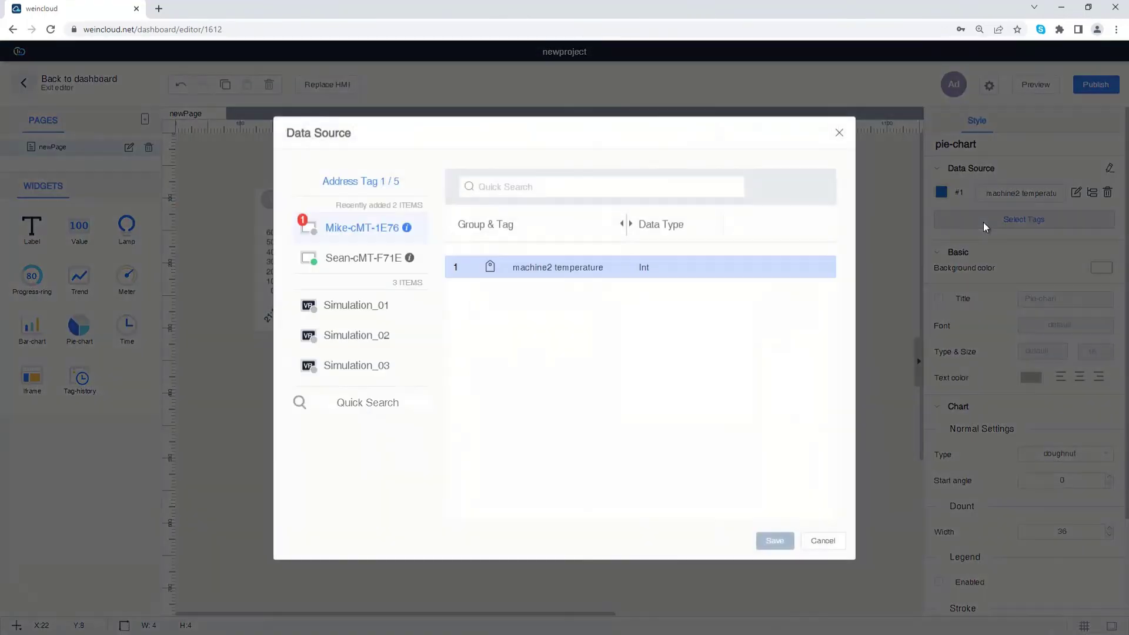
left_click(376, 264)
left_click(550, 297)
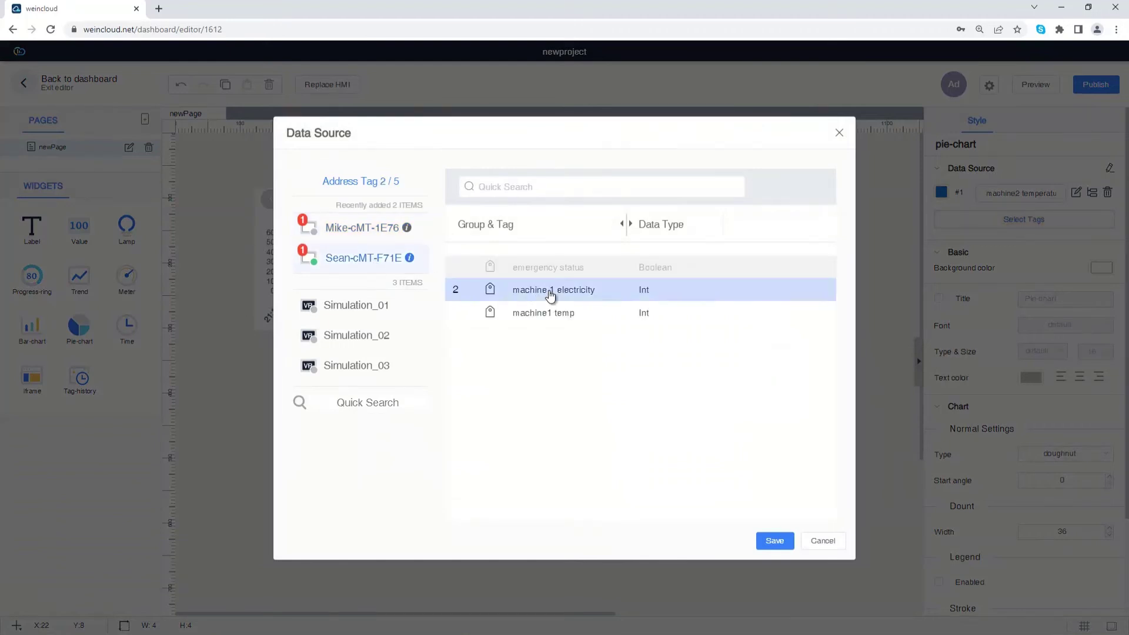
left_click(774, 541)
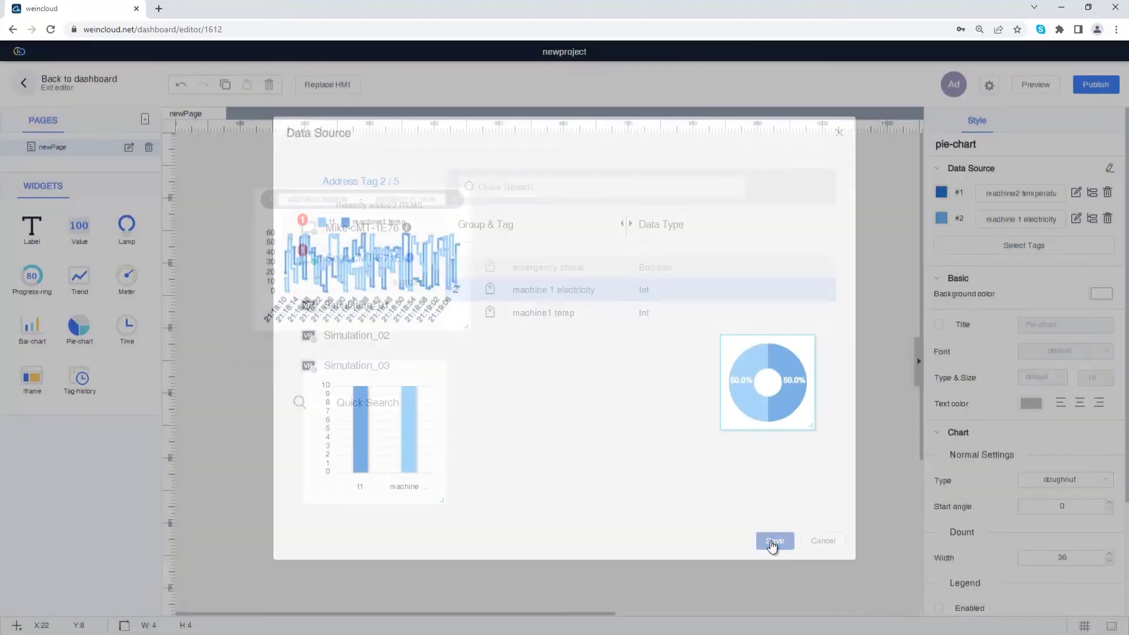
scroll(1015, 348, "down", 3)
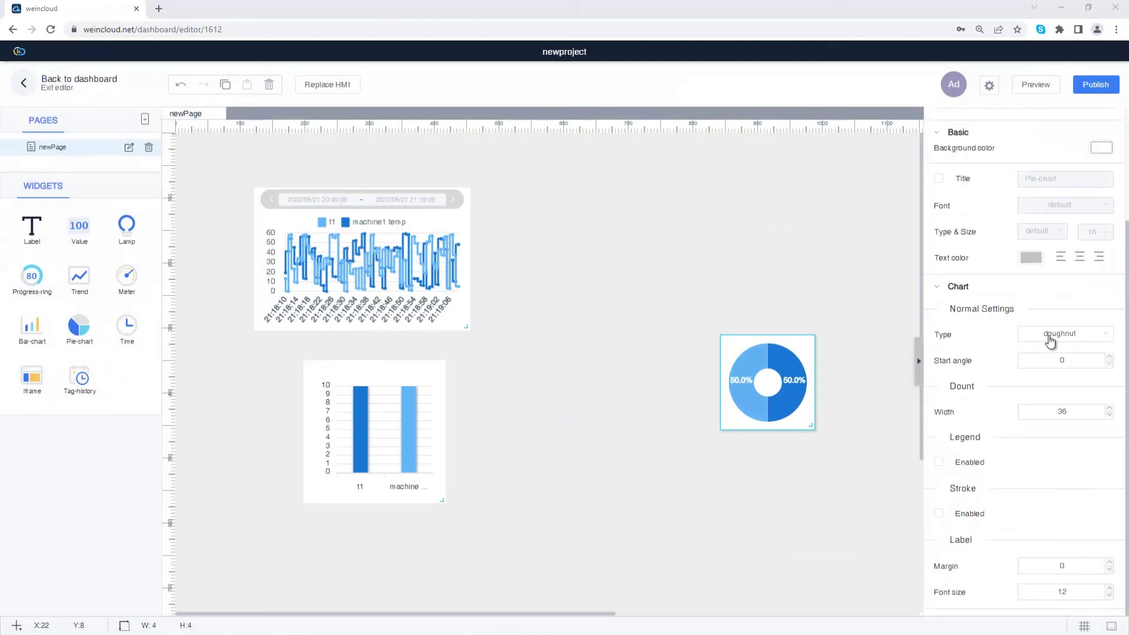
Step: Make the chart a full pie with start angle 40, legend, stroke enabled and label margin 10
left_click(1048, 334)
left_click(1039, 388)
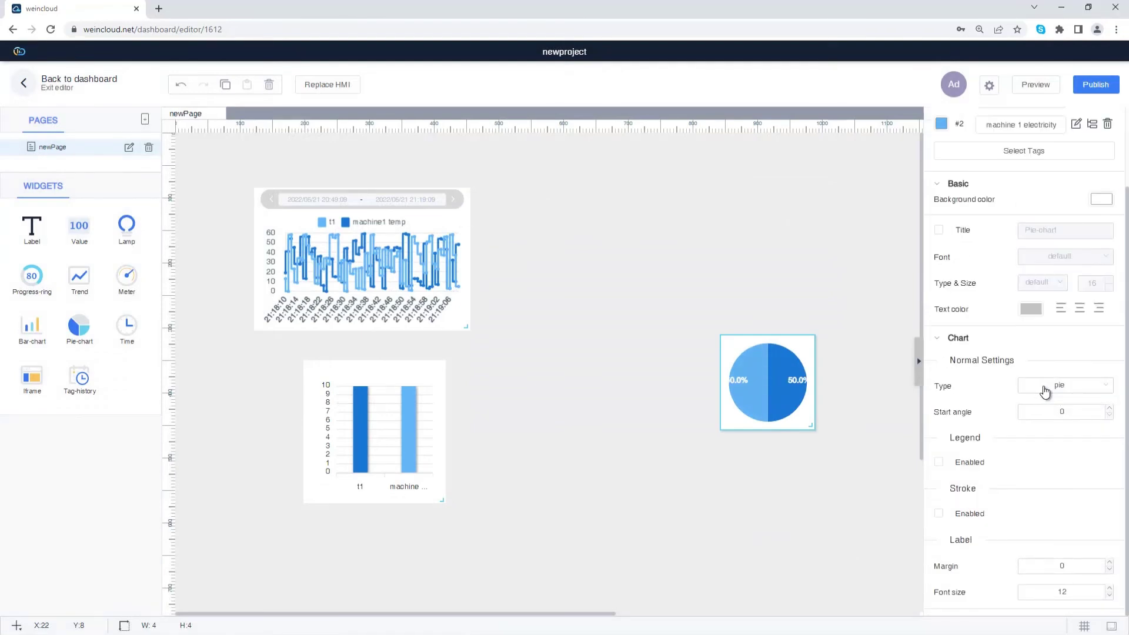
left_click_drag(1067, 411, 1038, 410)
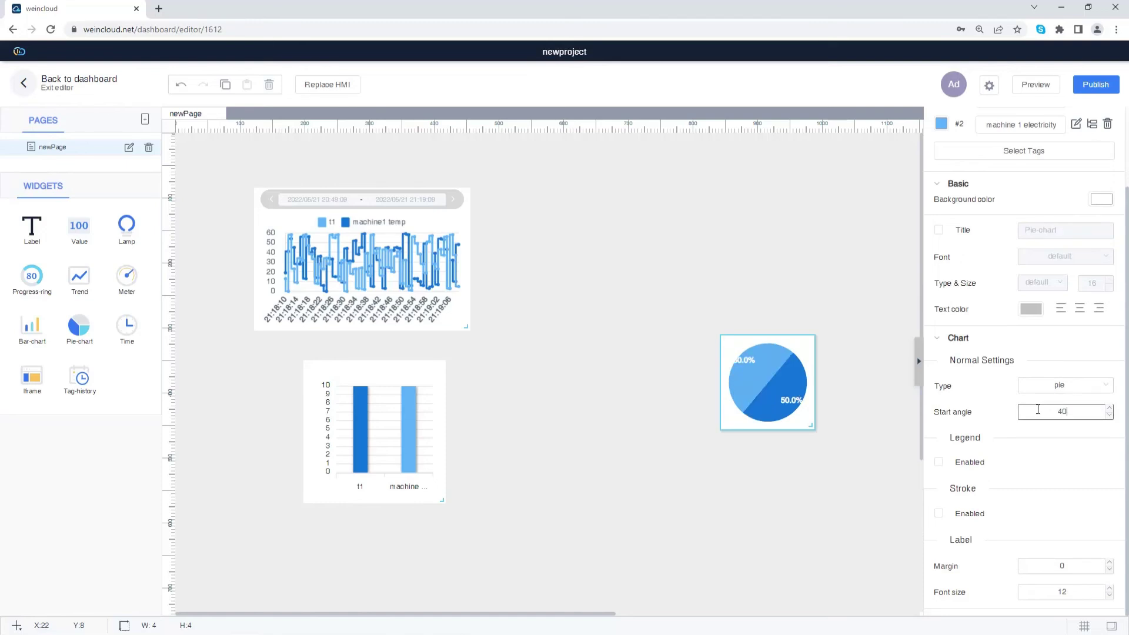
left_click(940, 462)
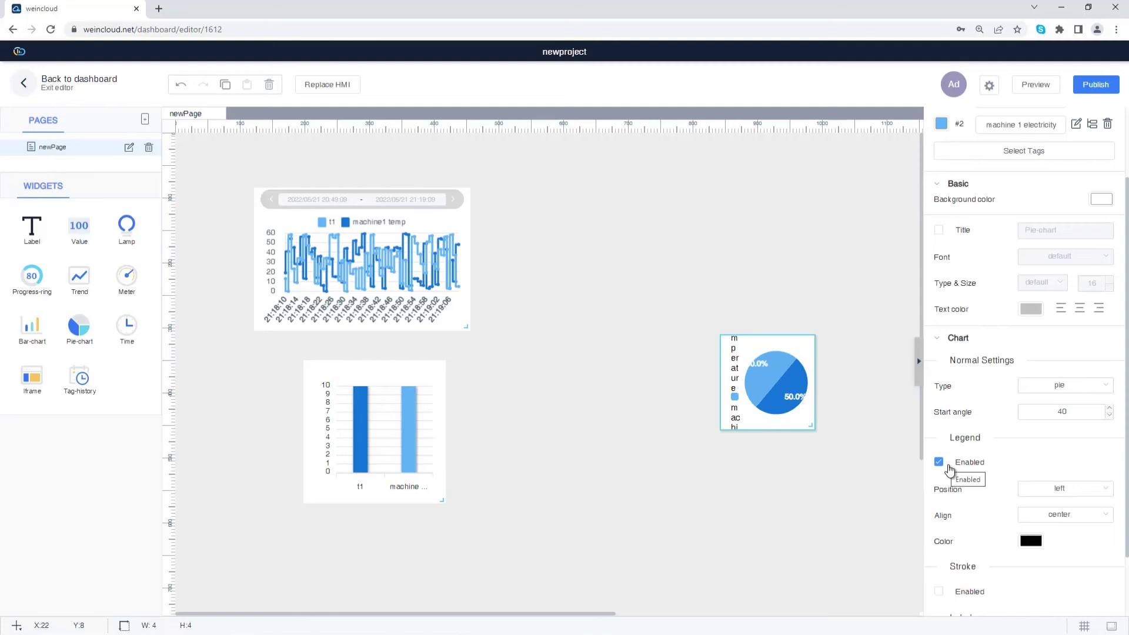
scroll(954, 501, "down", 1)
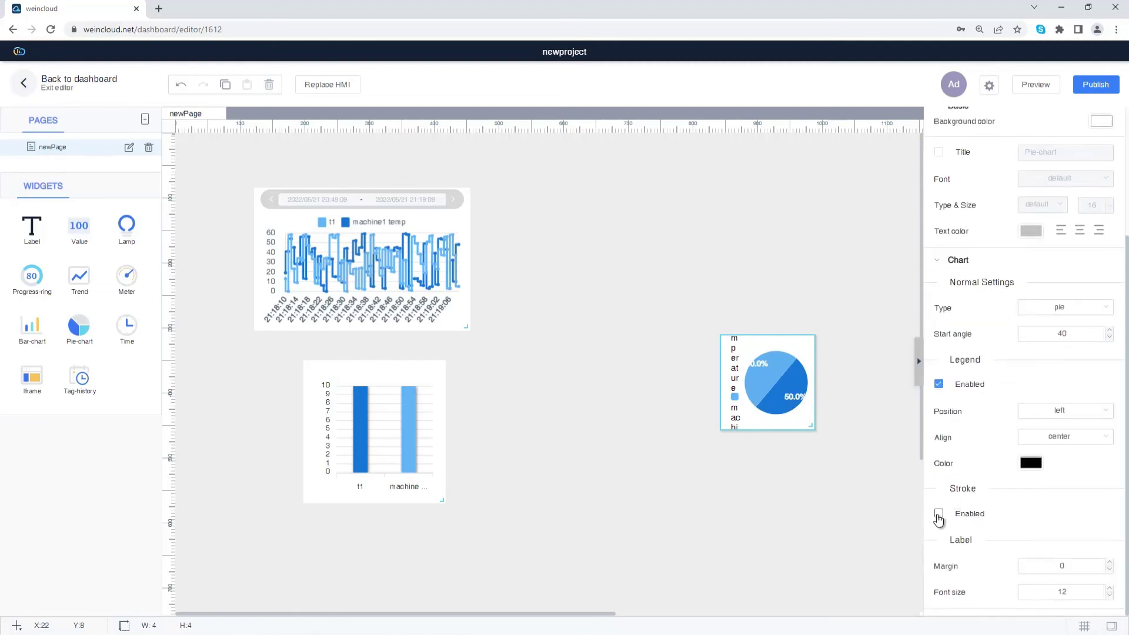
left_click(939, 514)
scroll(989, 467, "down", 1)
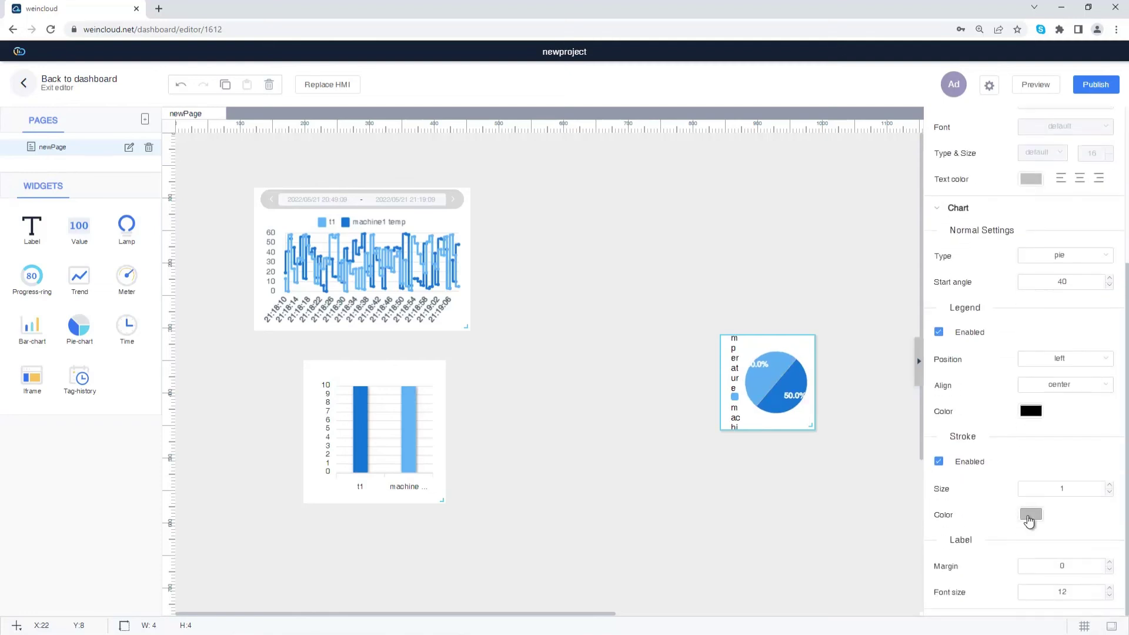
left_click_drag(1072, 566, 1042, 566)
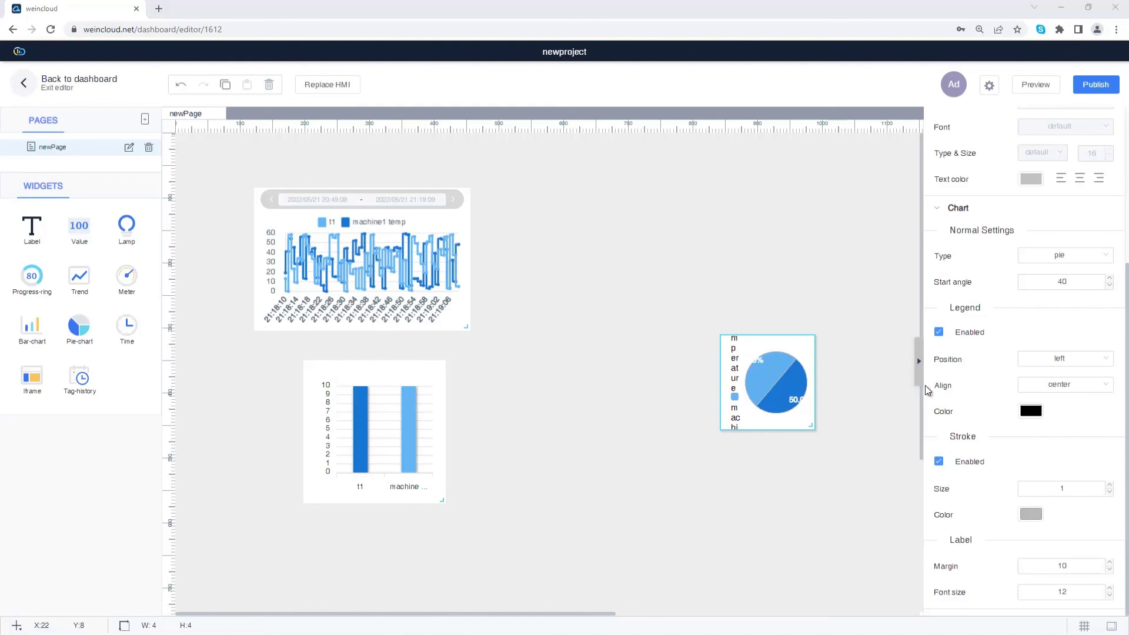
Step: Collapse the properties panel and drag the pie chart left toward the bar chart
left_click(919, 366)
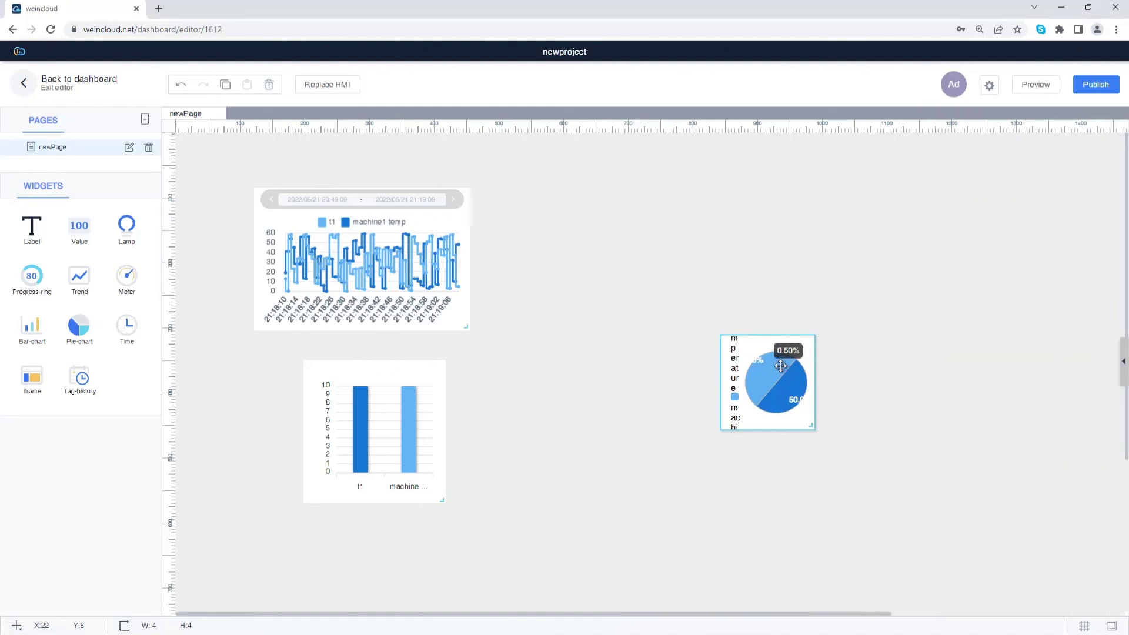
left_click_drag(781, 366, 641, 368)
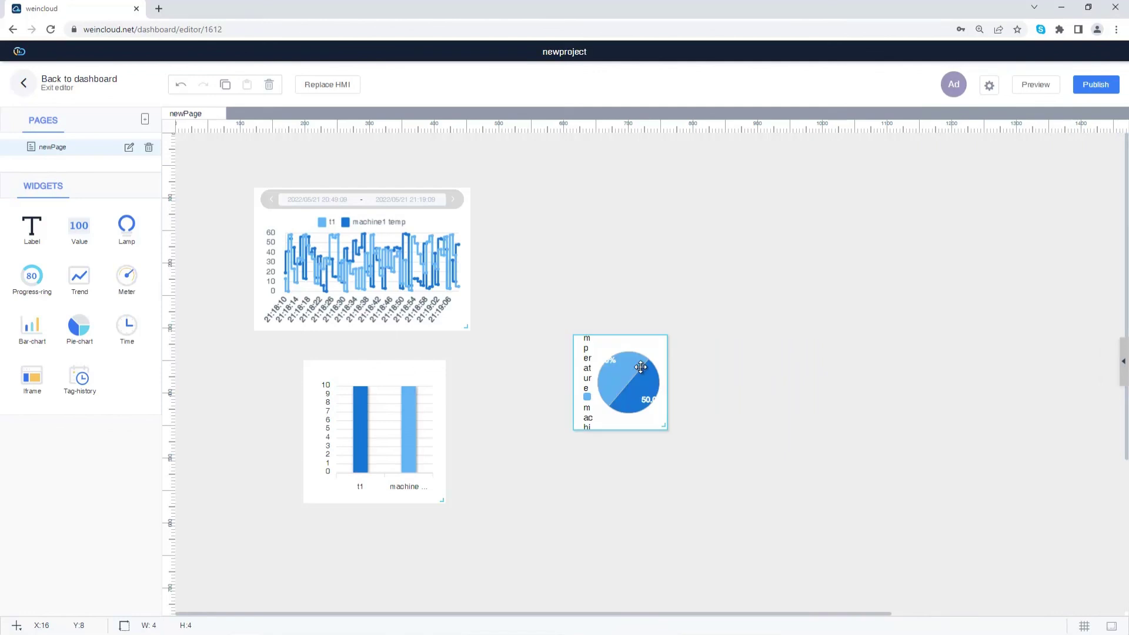